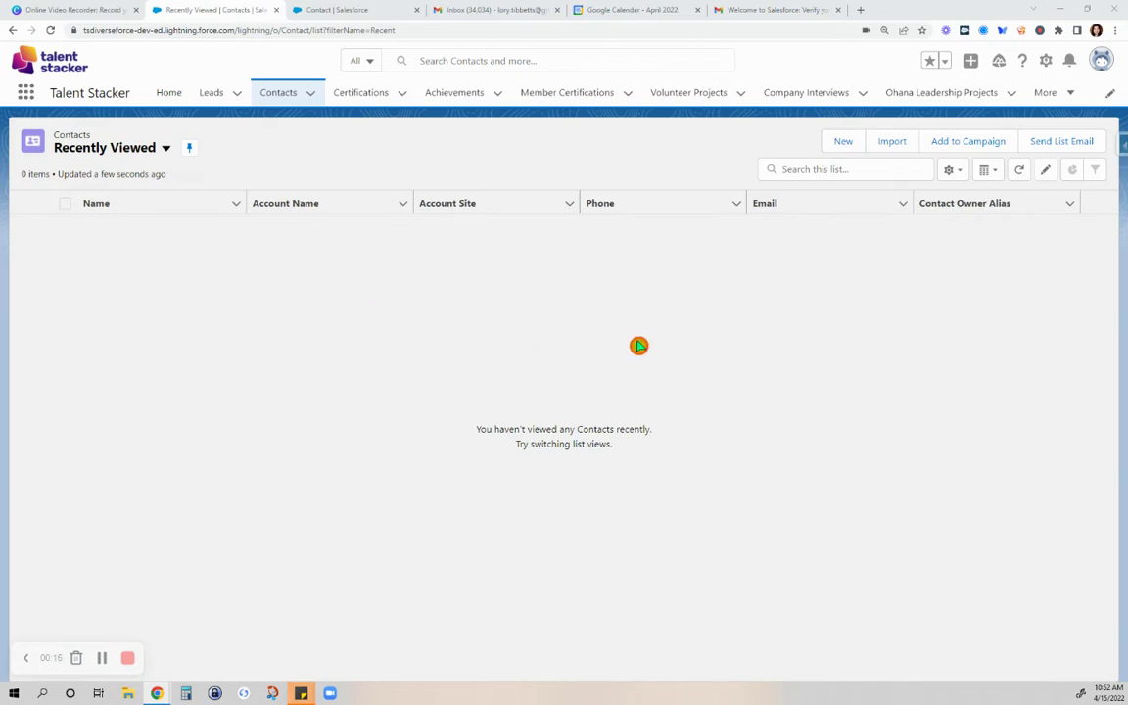
Start a new contact with the TS Member record type and enter the contact's first and last name.
left_click(843, 141)
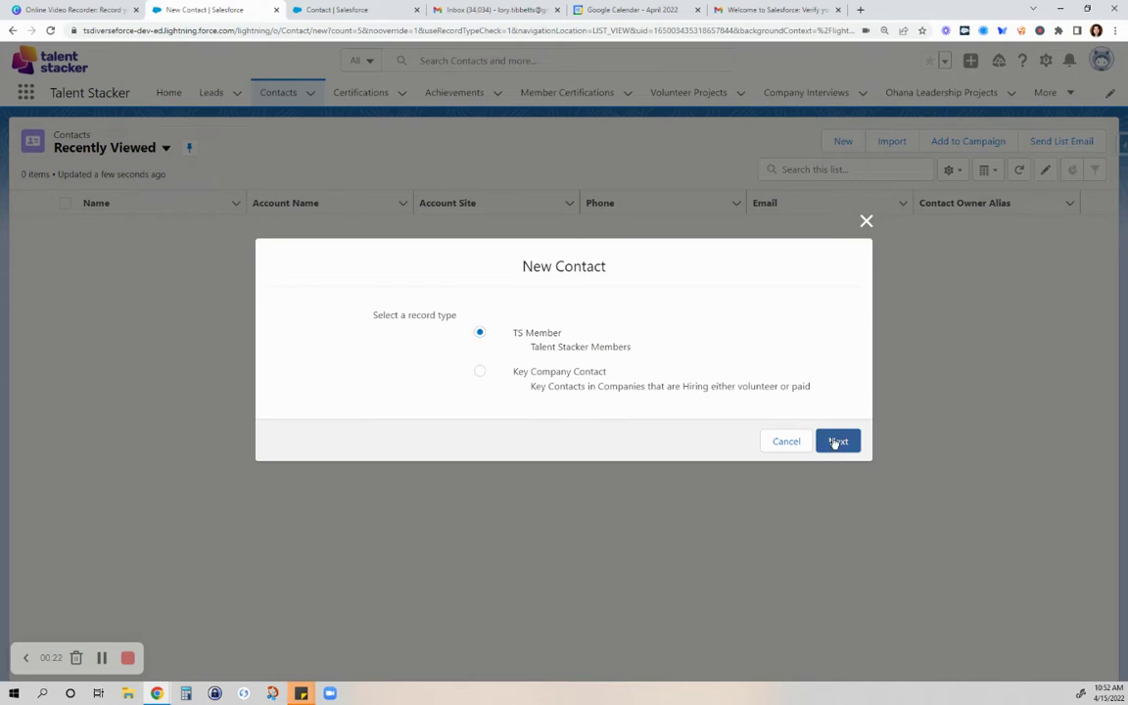
left_click(835, 442)
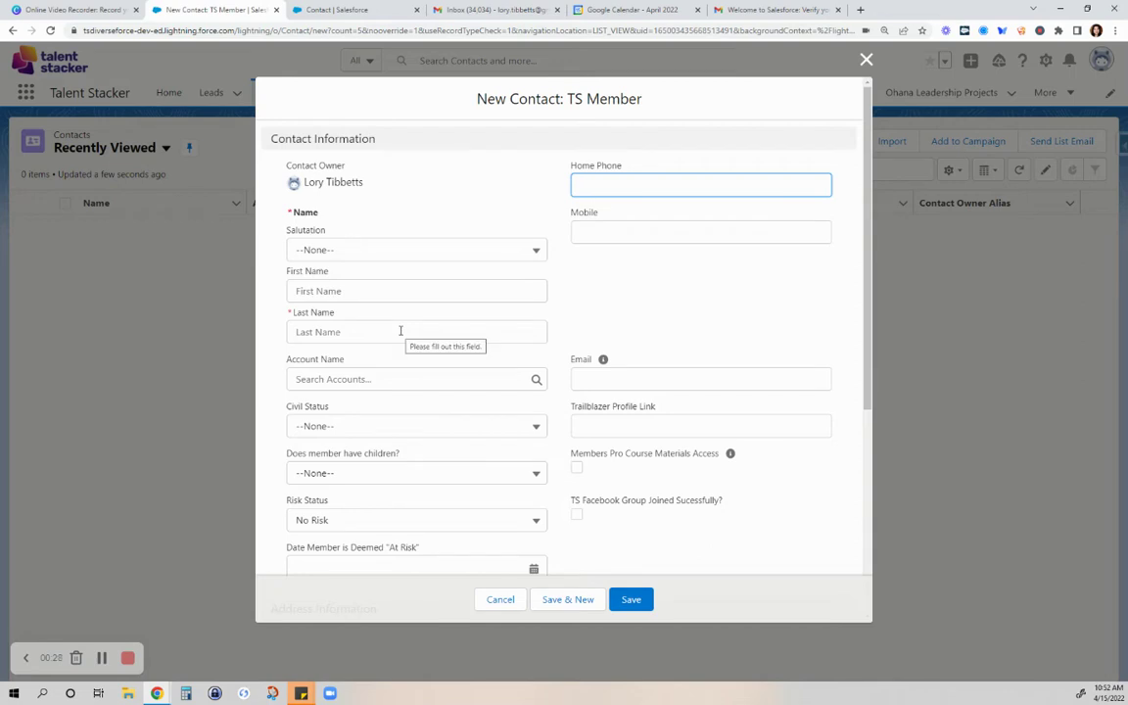
left_click(367, 293)
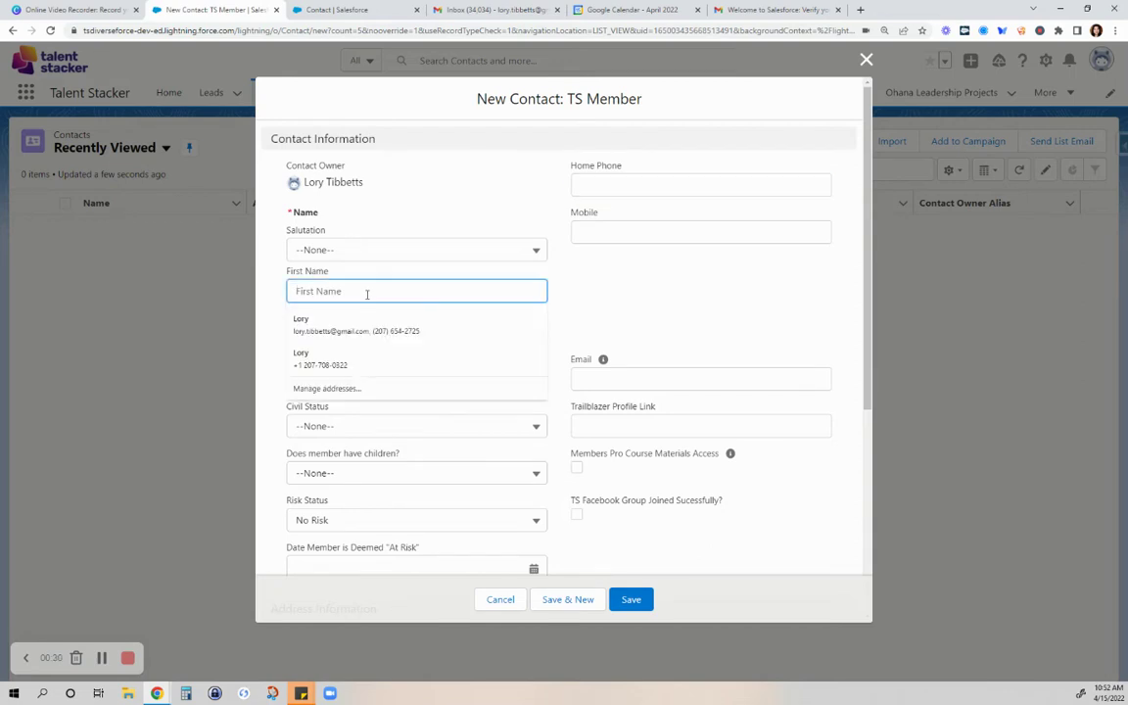
type("Ryan")
key("Tab")
type("R")
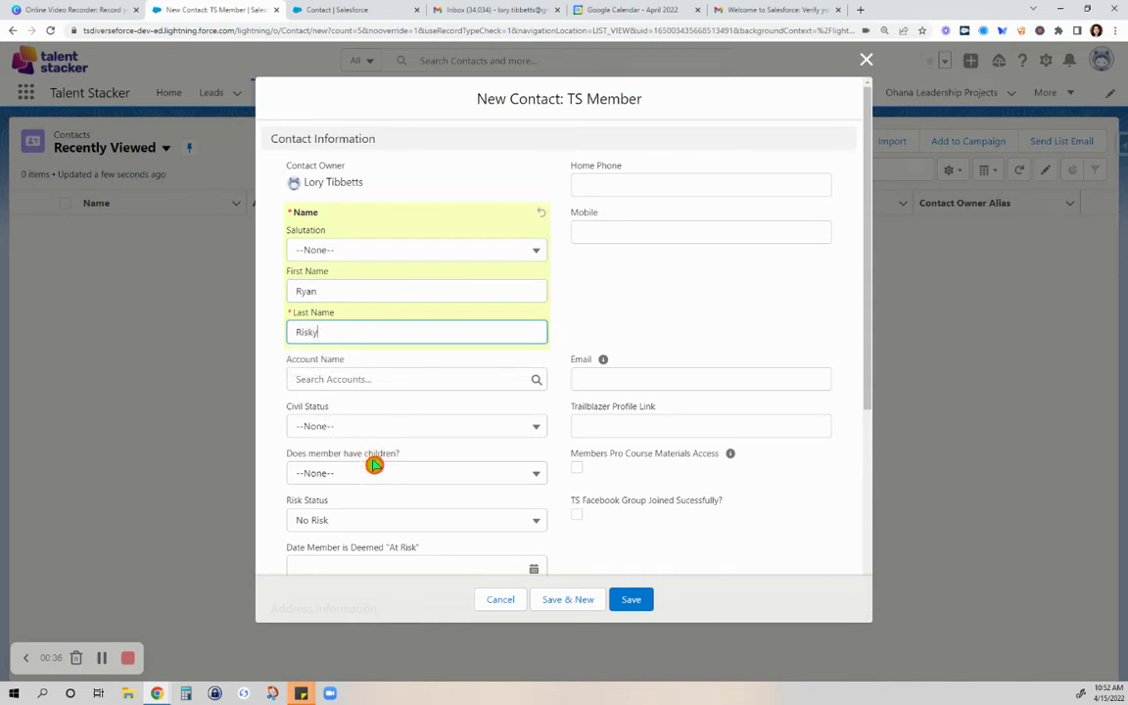
left_click(282, 474)
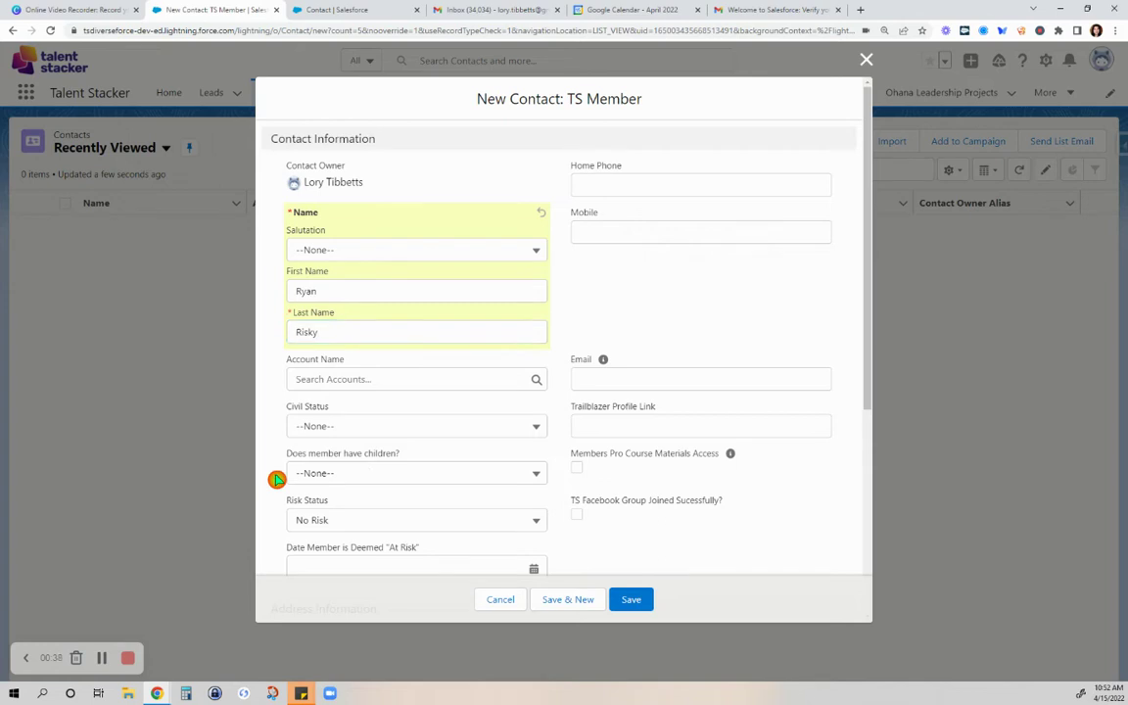
Review the Risk Status options, keep No Risk, and save the new contact without an at-risk date.
scroll(804, 467, "down", 2)
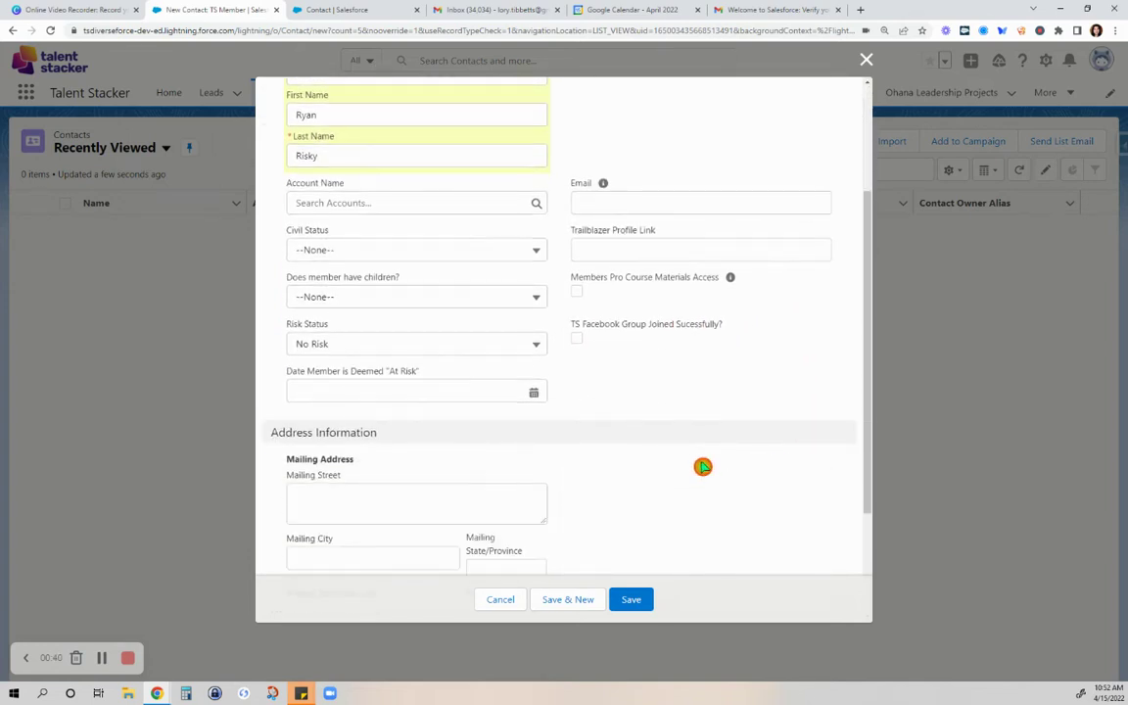
left_click(264, 350)
left_click(534, 349)
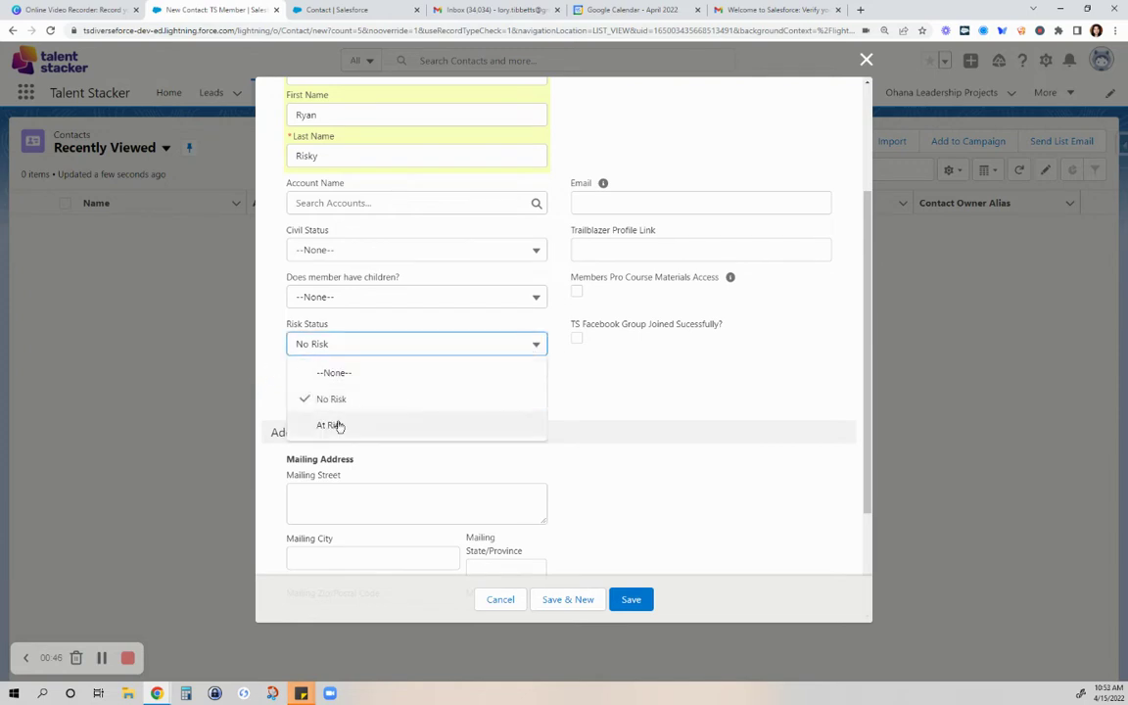
left_click(671, 372)
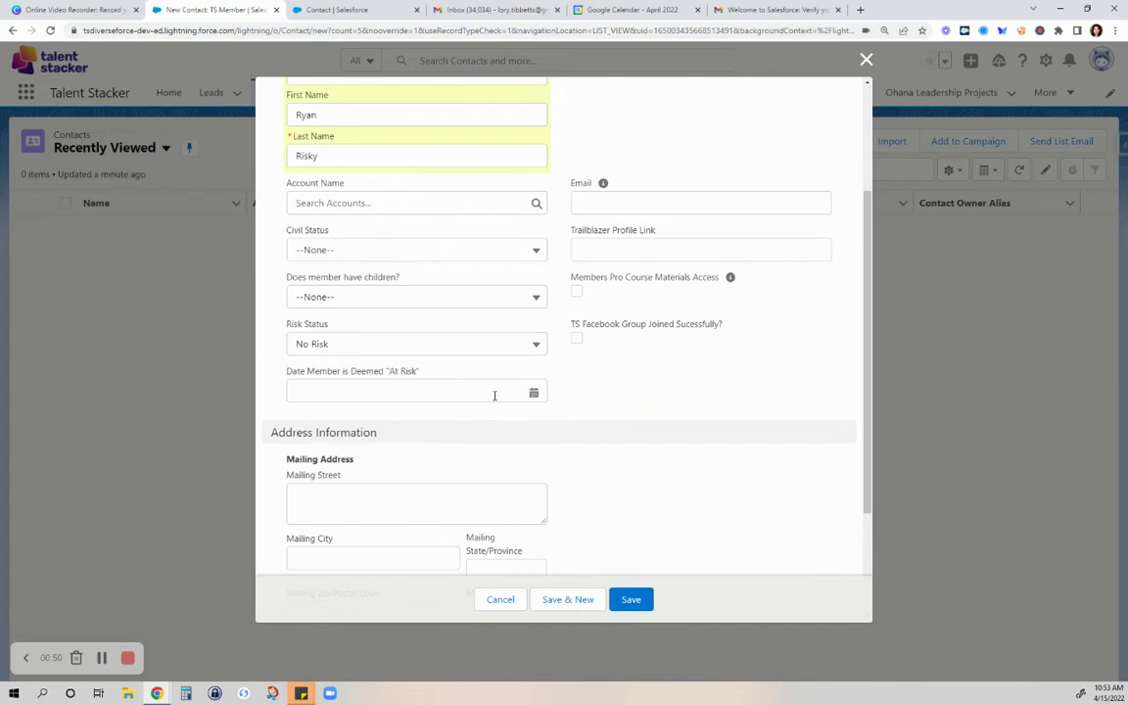
left_click(645, 481)
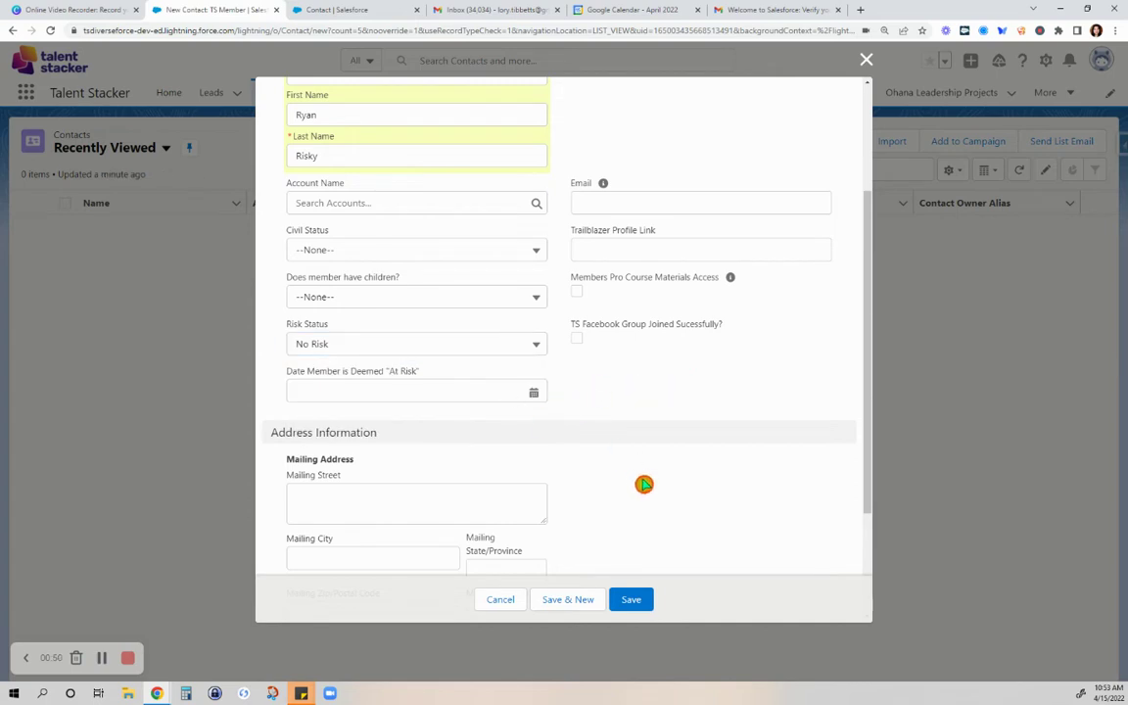
left_click(629, 598)
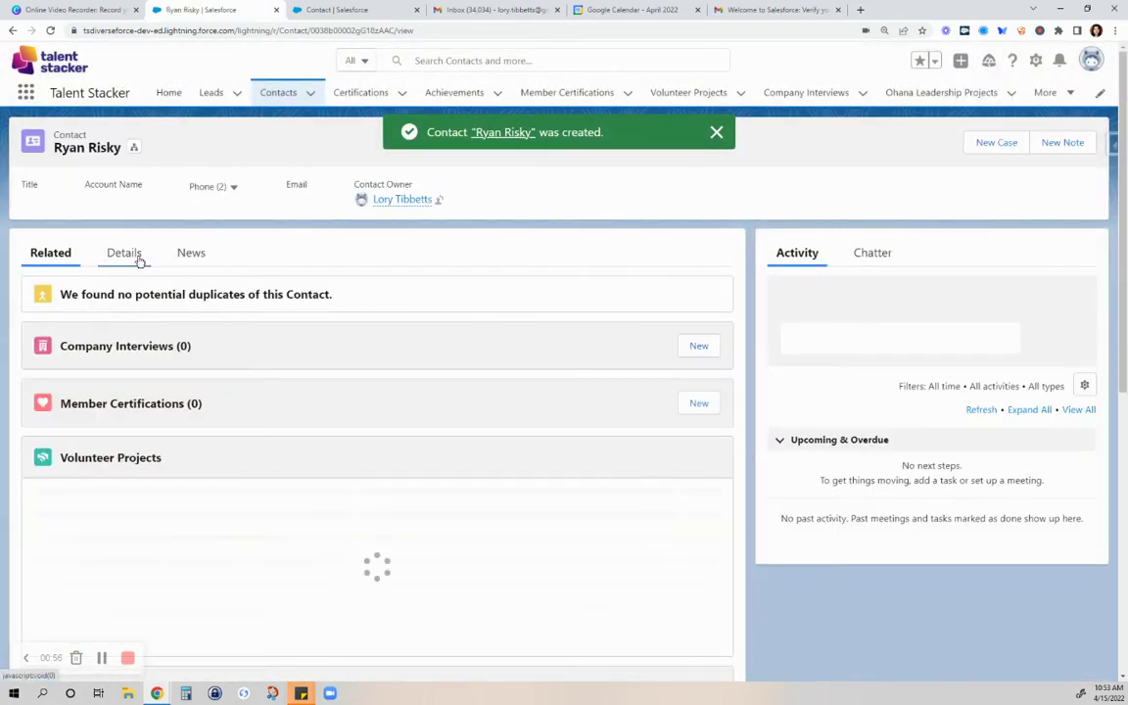
In the contact's details, set Risk Status to At Risk and try saving with the at-risk date blank.
left_click(138, 260)
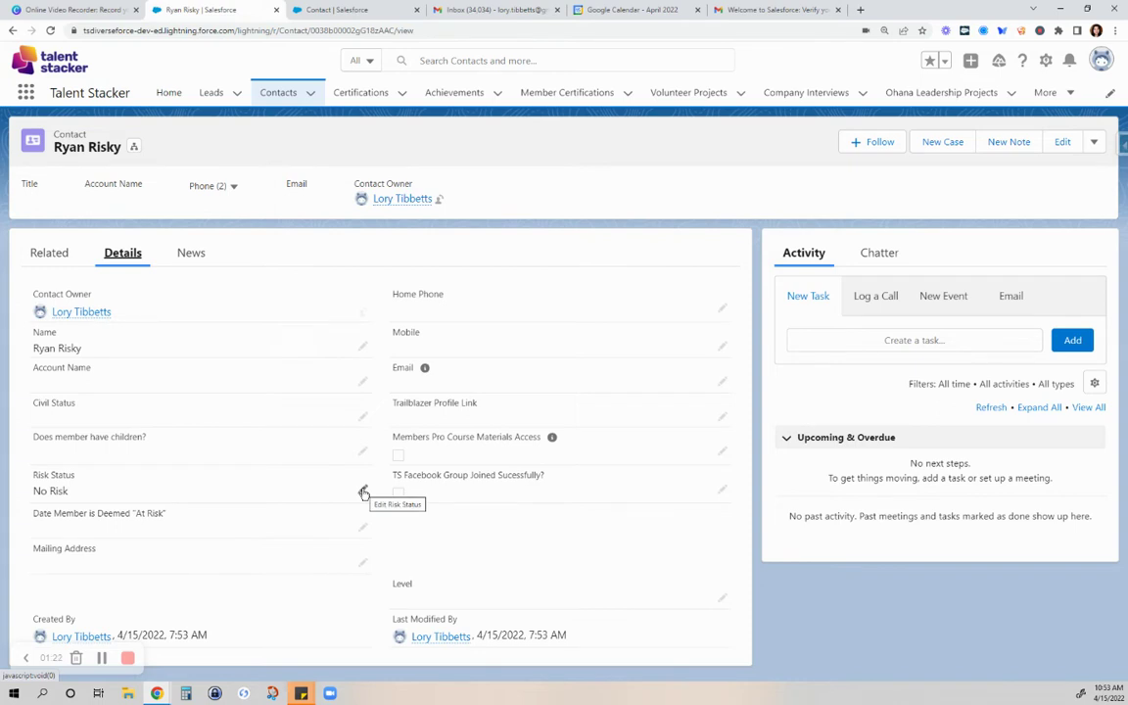
left_click(362, 491)
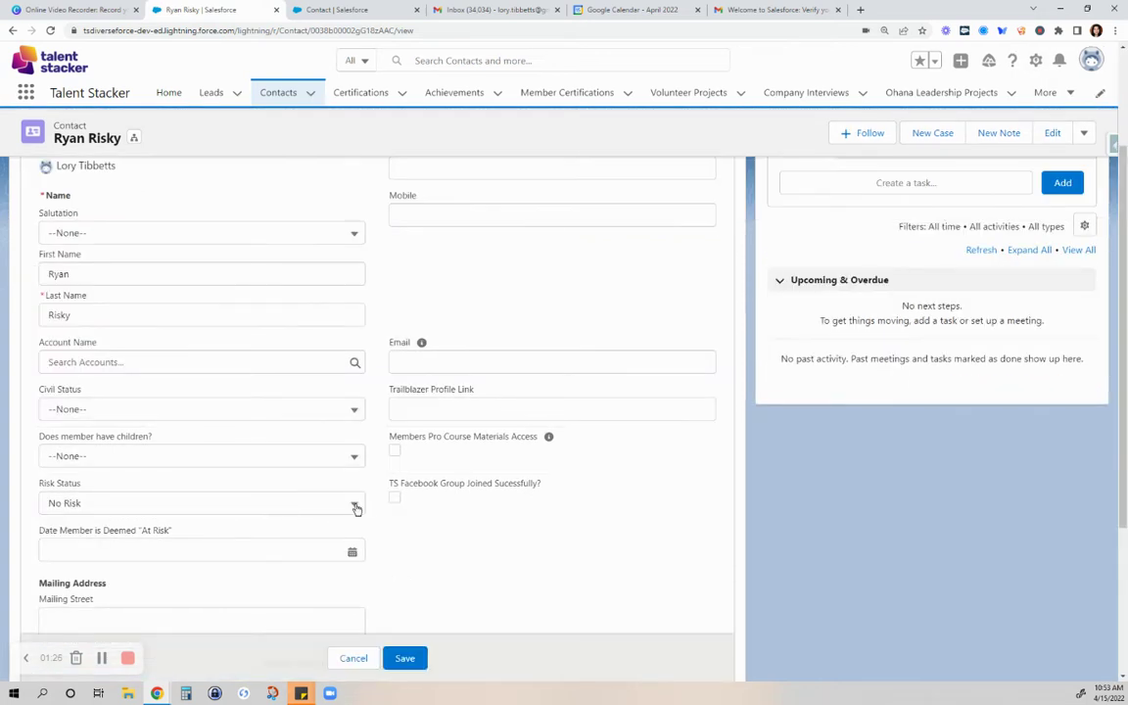
left_click(356, 507)
left_click(332, 584)
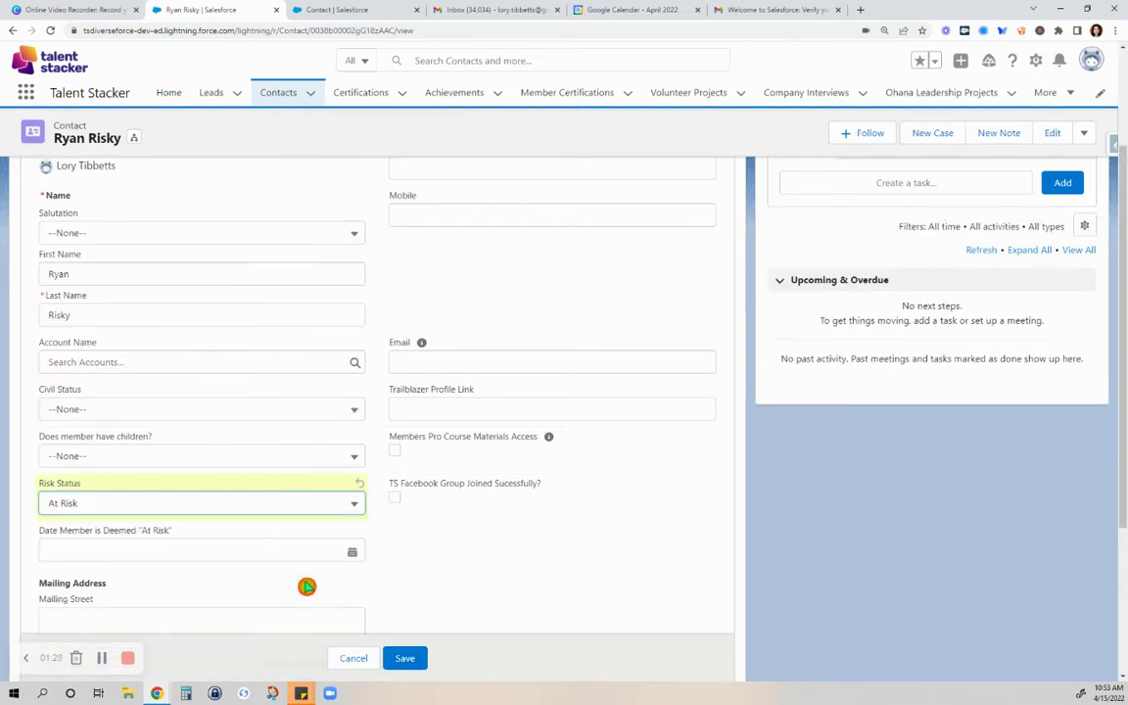
left_click(466, 550)
left_click(403, 657)
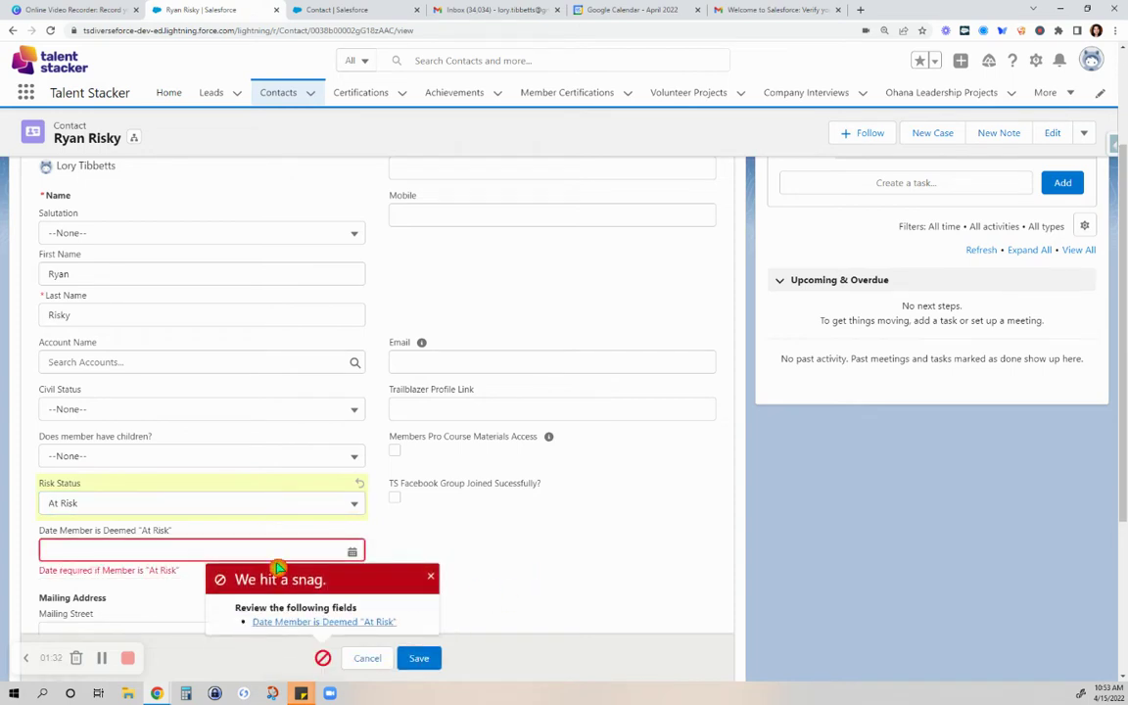
Set Date Member is Deemed "At Risk" to 4/15/2022 and save the contact.
left_click(431, 577)
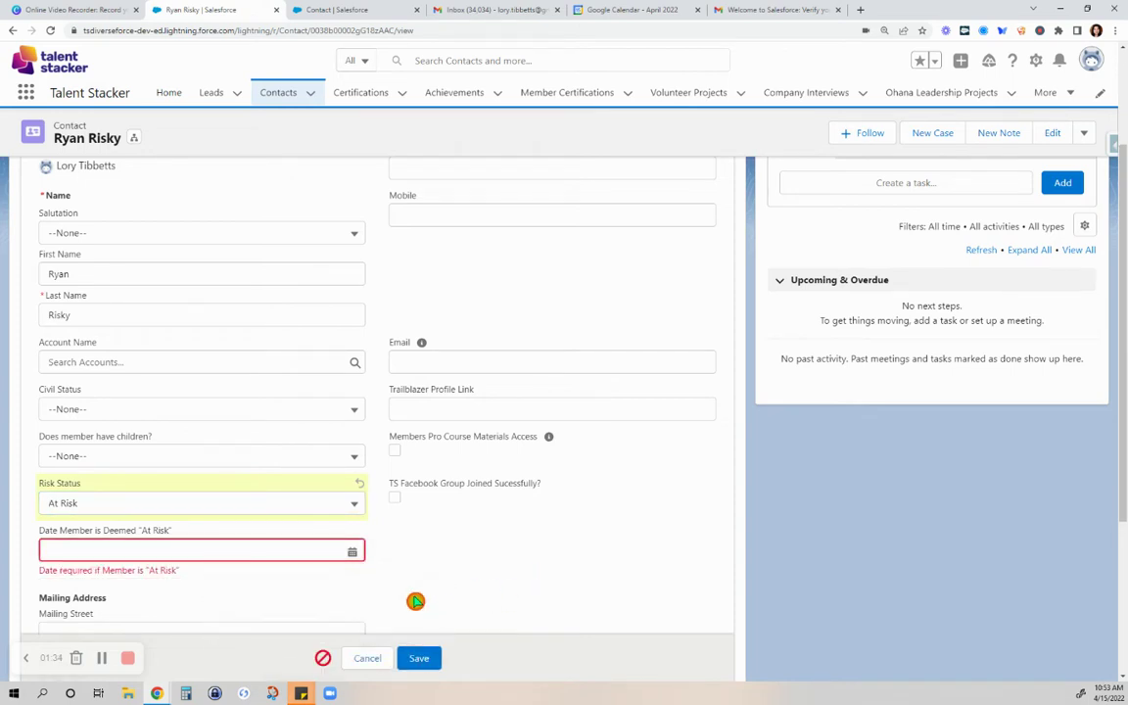
left_click(352, 553)
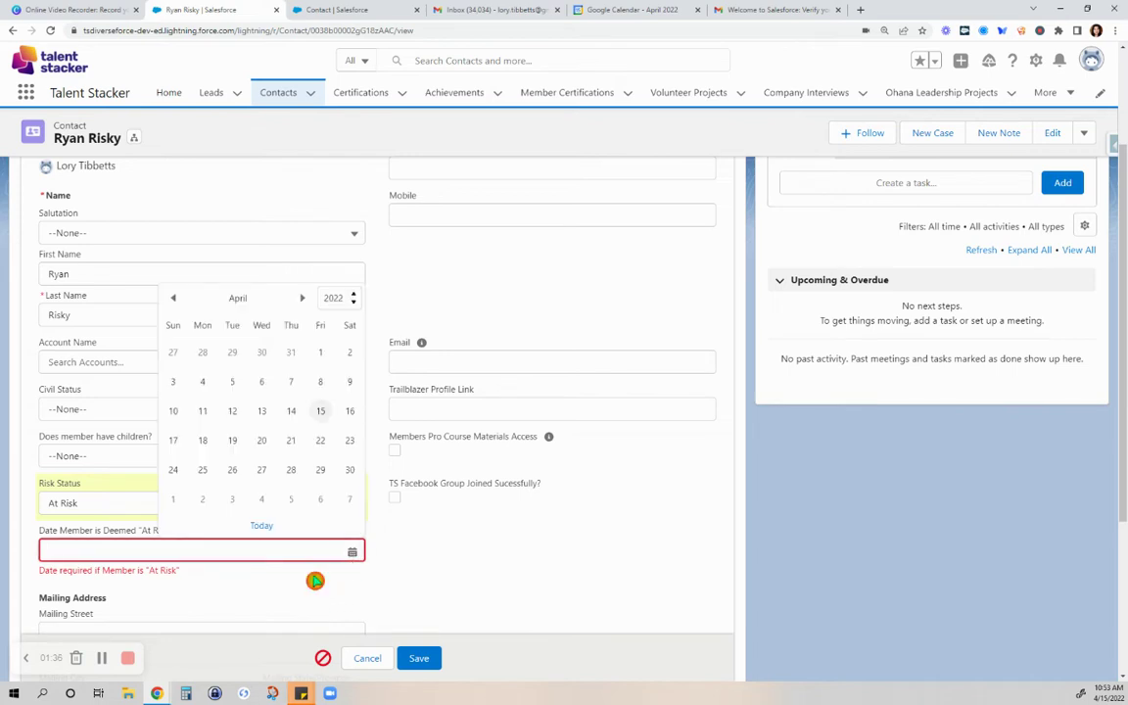
left_click(319, 413)
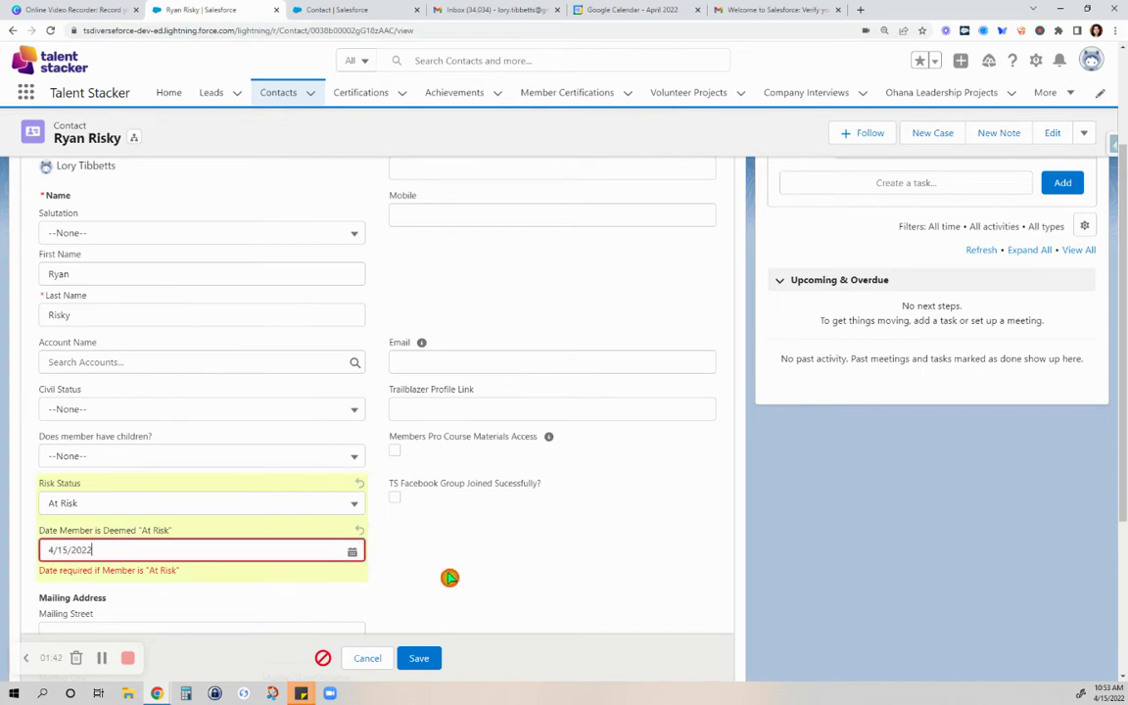
scroll(461, 548, "down", 1)
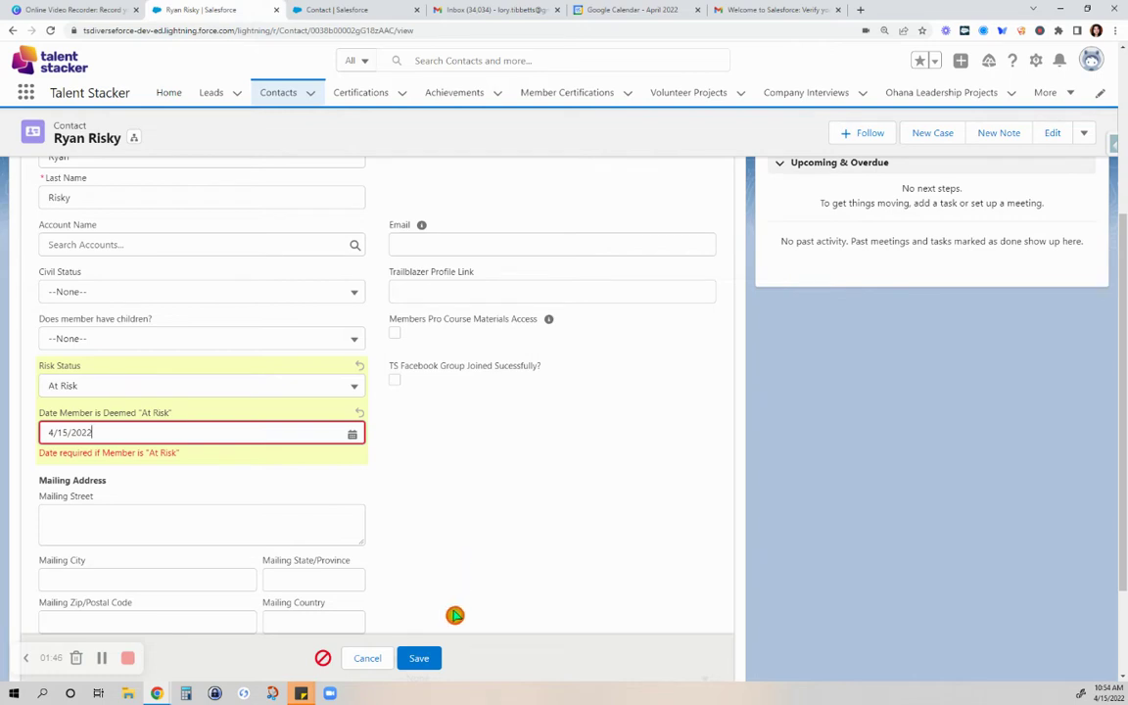
left_click(436, 659)
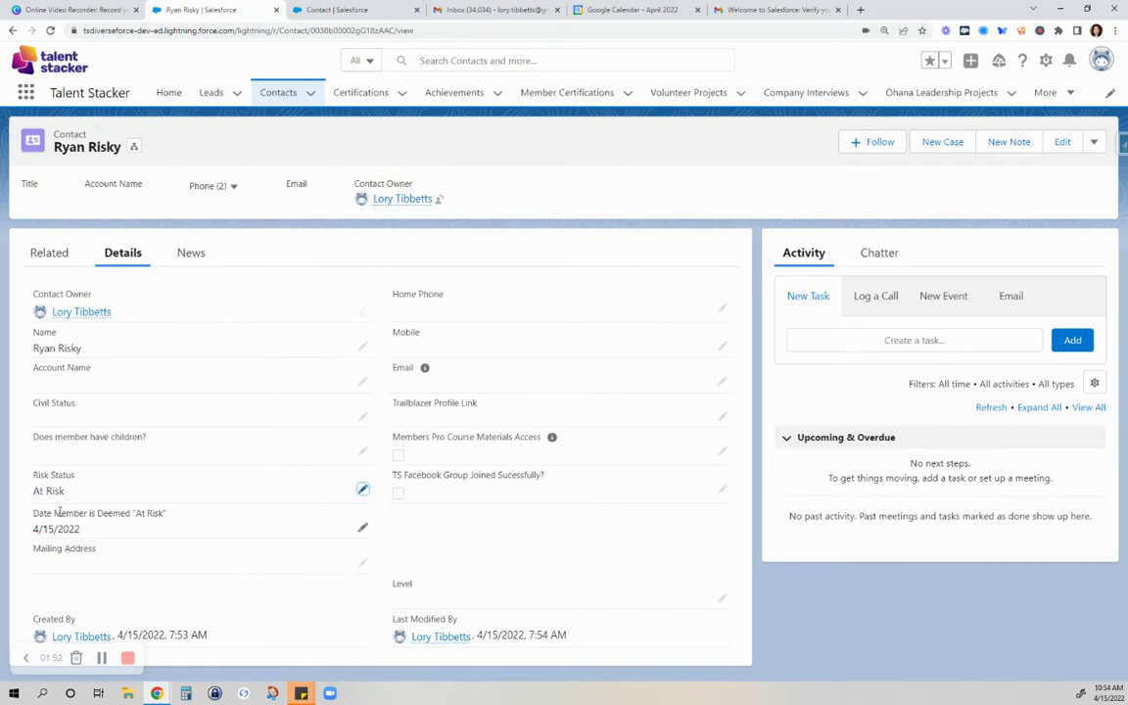
Open the Date_Required_if_Member_is_At_Risk contact validation rule in Setup for editing.
left_click(355, 17)
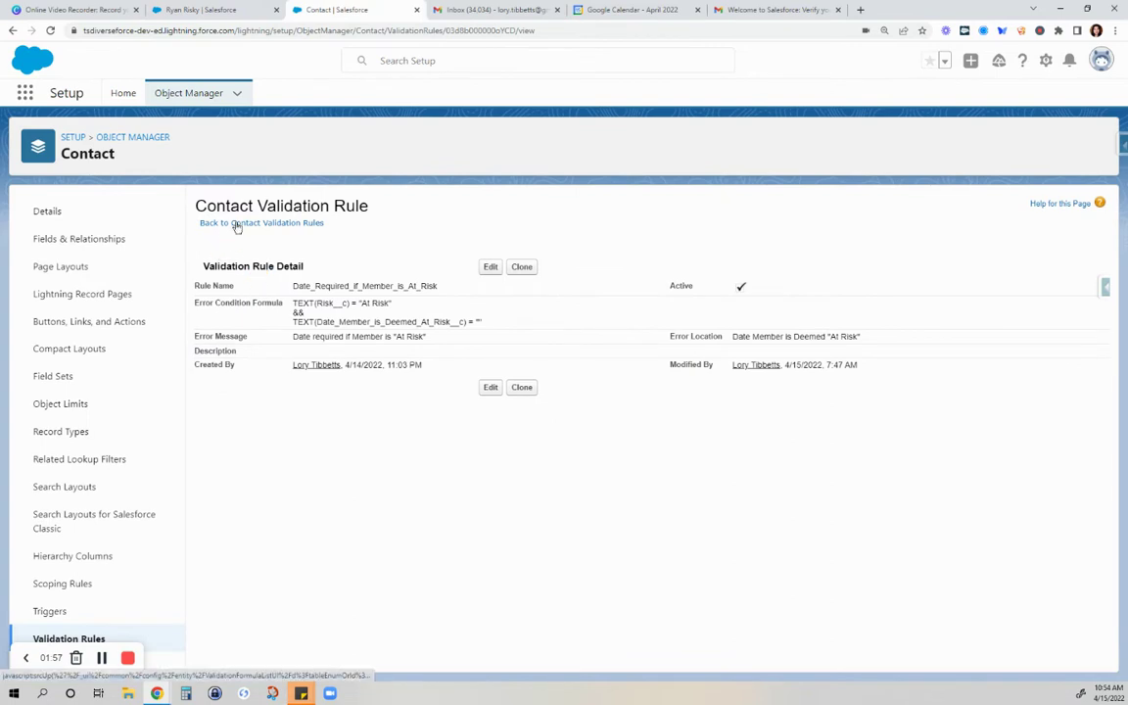
left_click(486, 265)
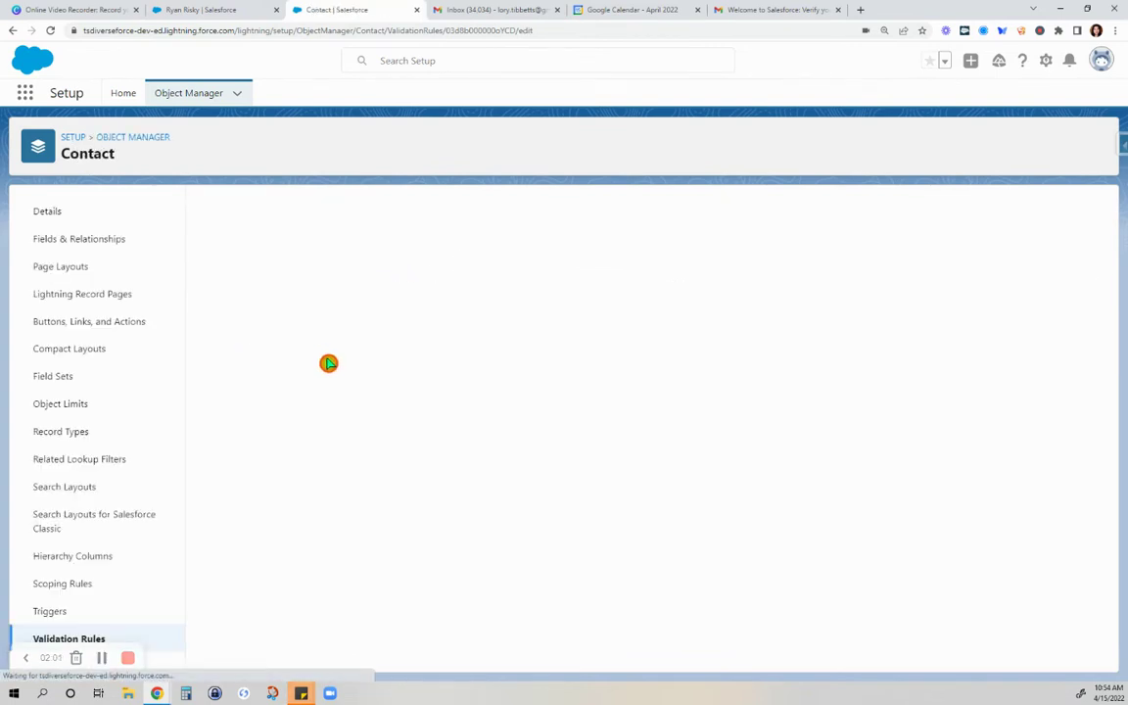
left_click(210, 11)
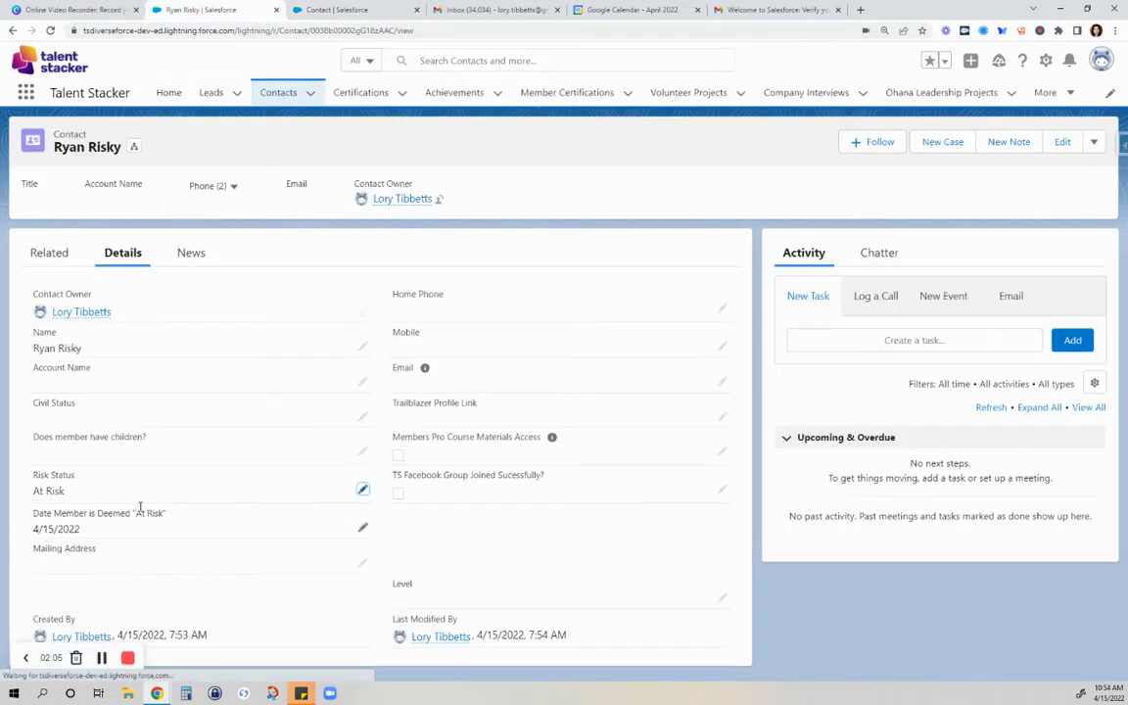
left_click(361, 15)
double_click(446, 306)
left_click(455, 306)
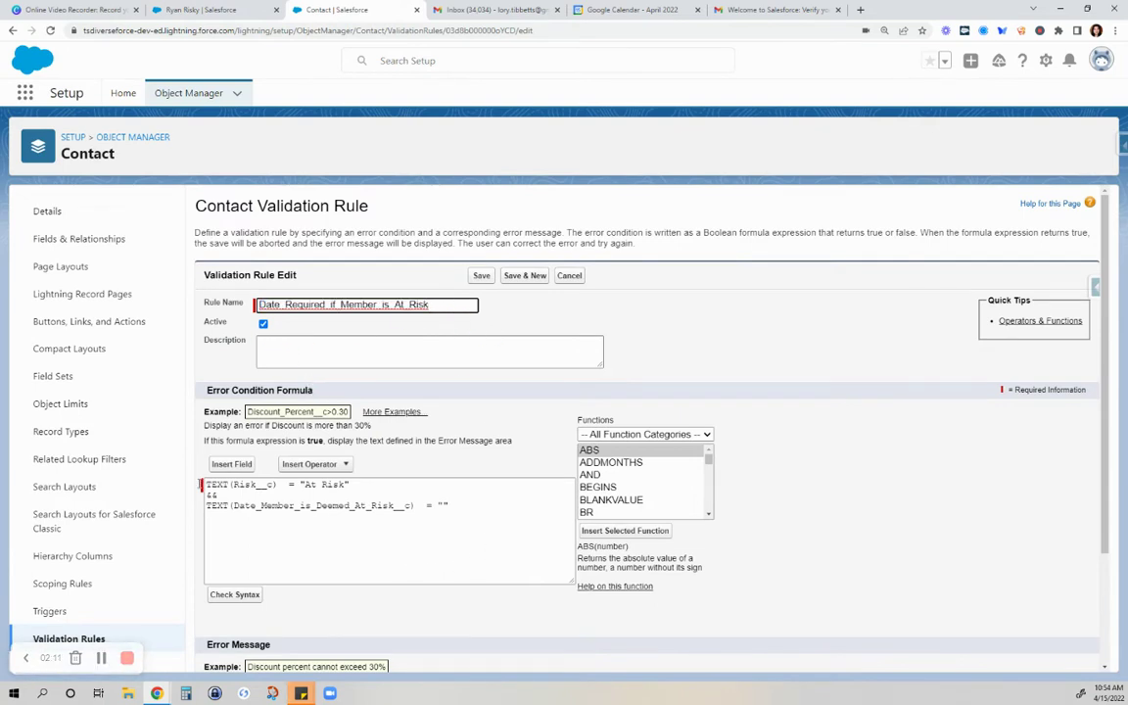
Clear the entire error condition formula of the validation rule.
left_click(243, 500)
key("ctrl+a")
key("Delete")
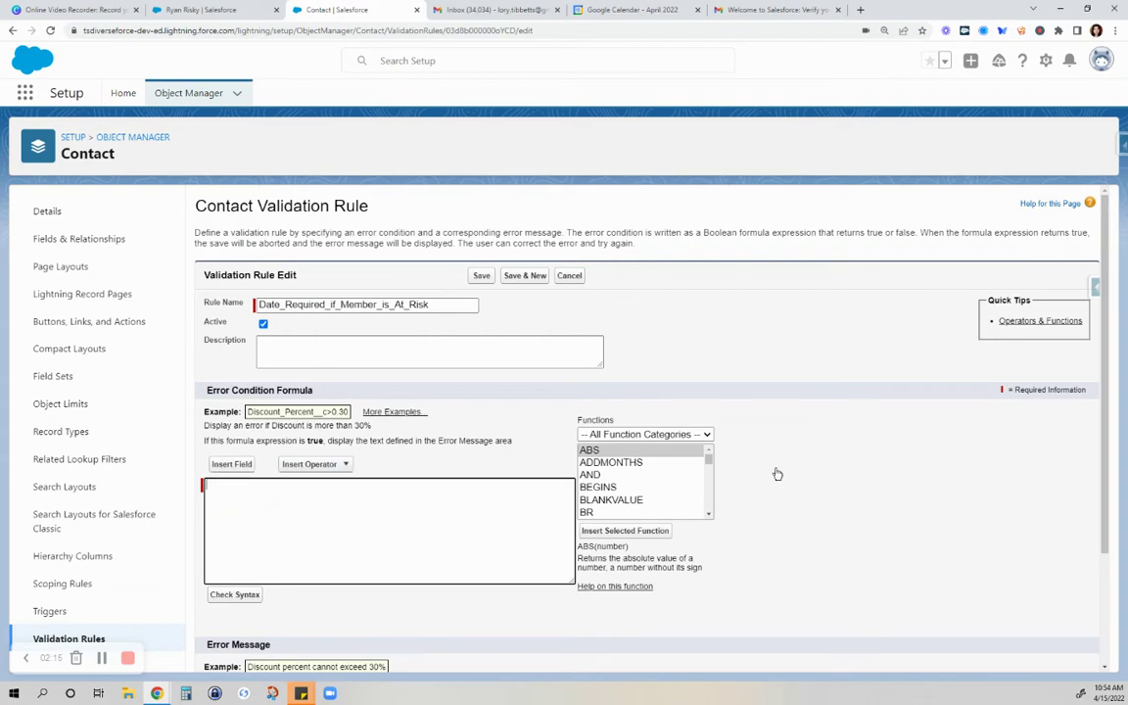
Insert the contact's Risk Status field, Risk__c, into the error condition formula and add && on a separate line below it.
scroll(851, 443, "down", 3)
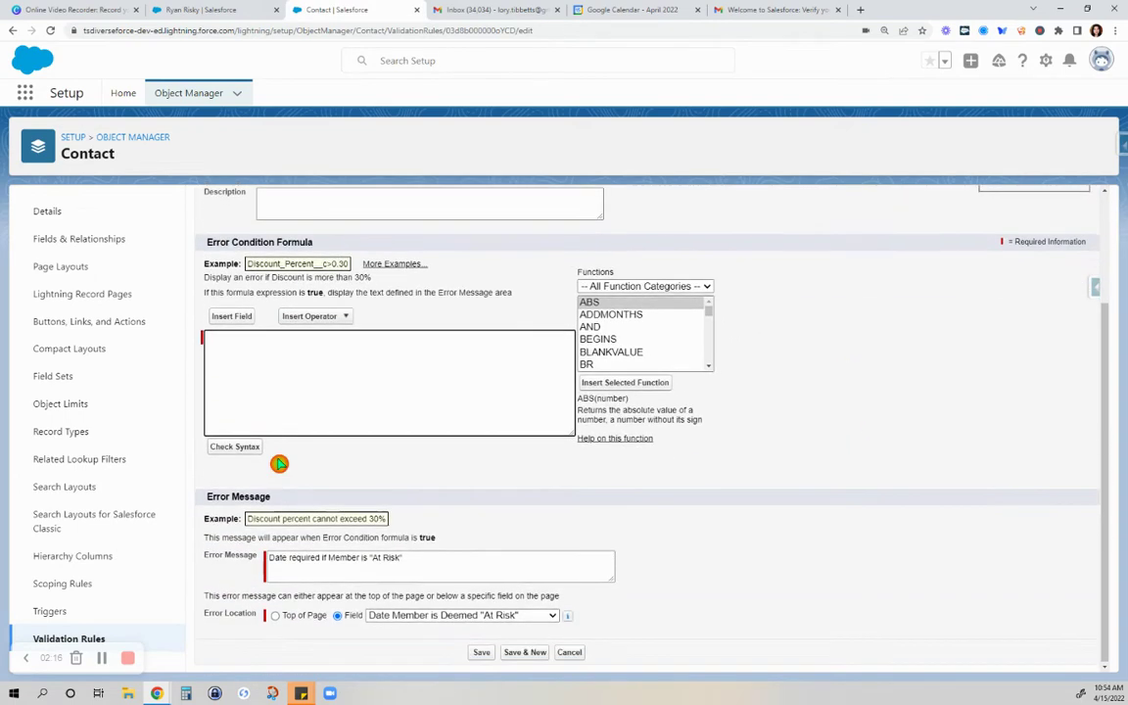
left_click(227, 313)
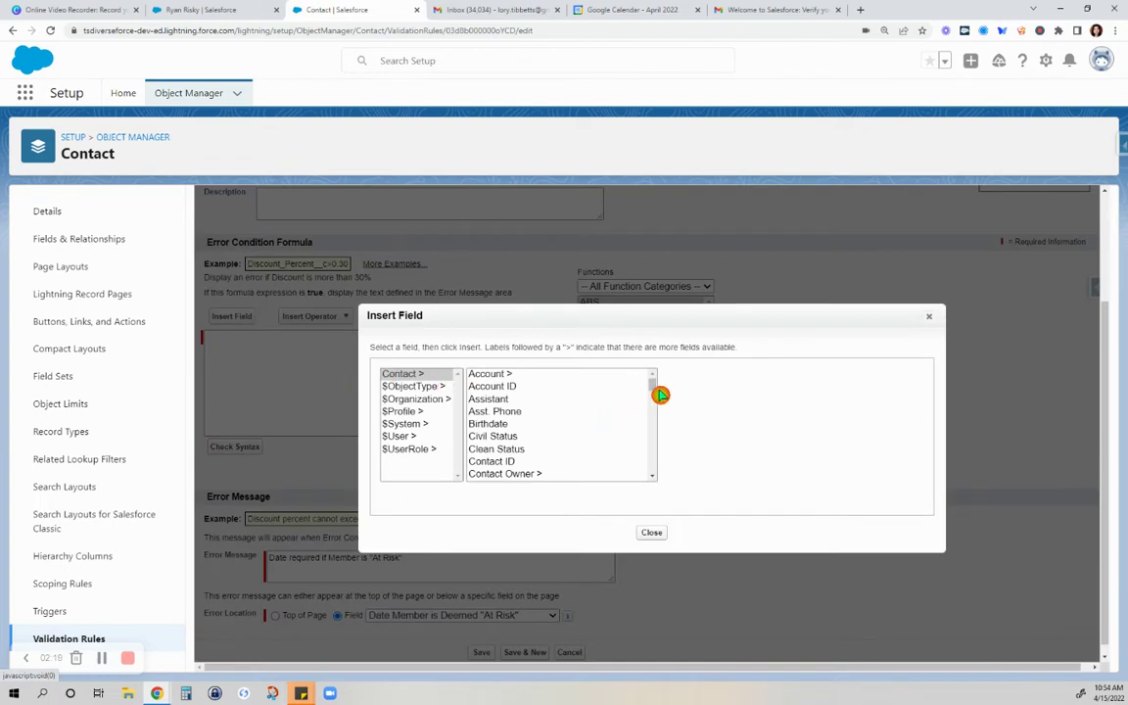
left_click_drag(652, 388, 607, 448)
scroll(477, 445, "down", 2)
left_click(495, 423)
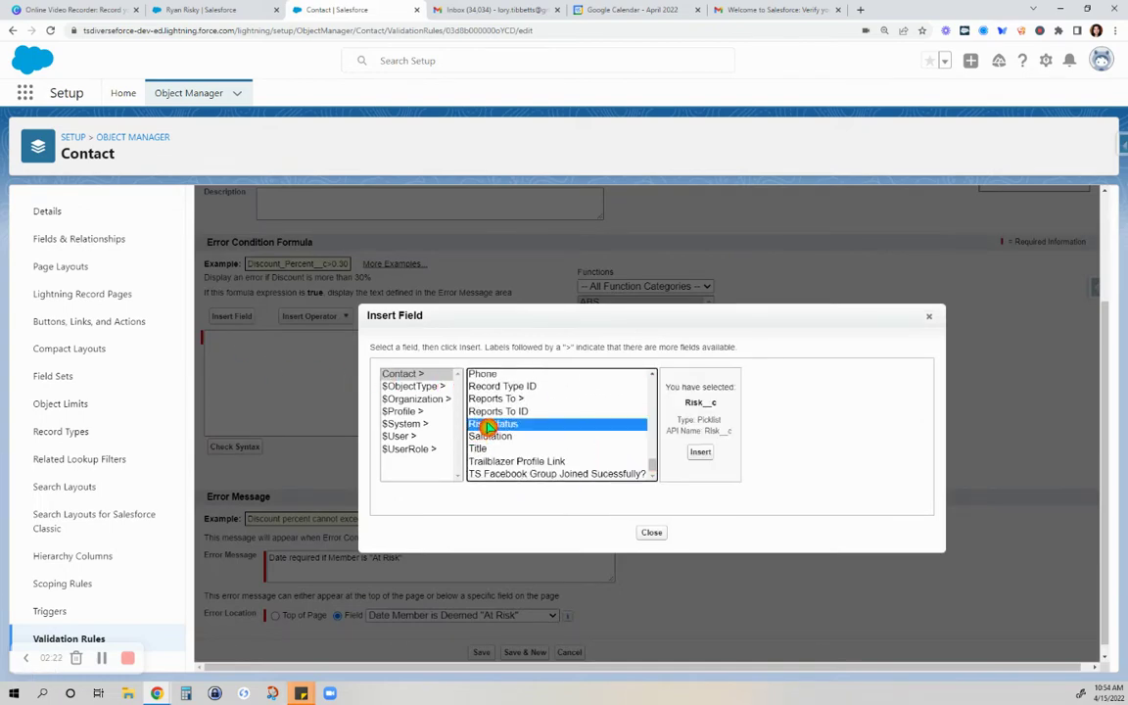
left_click(695, 452)
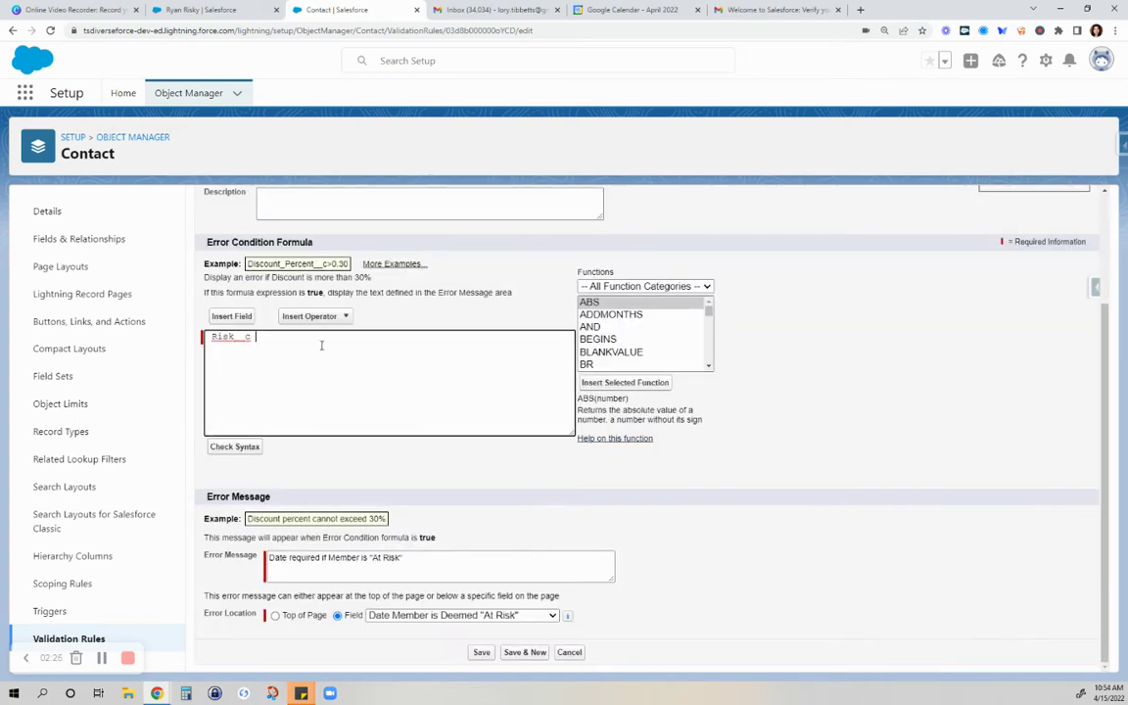
left_click(306, 315)
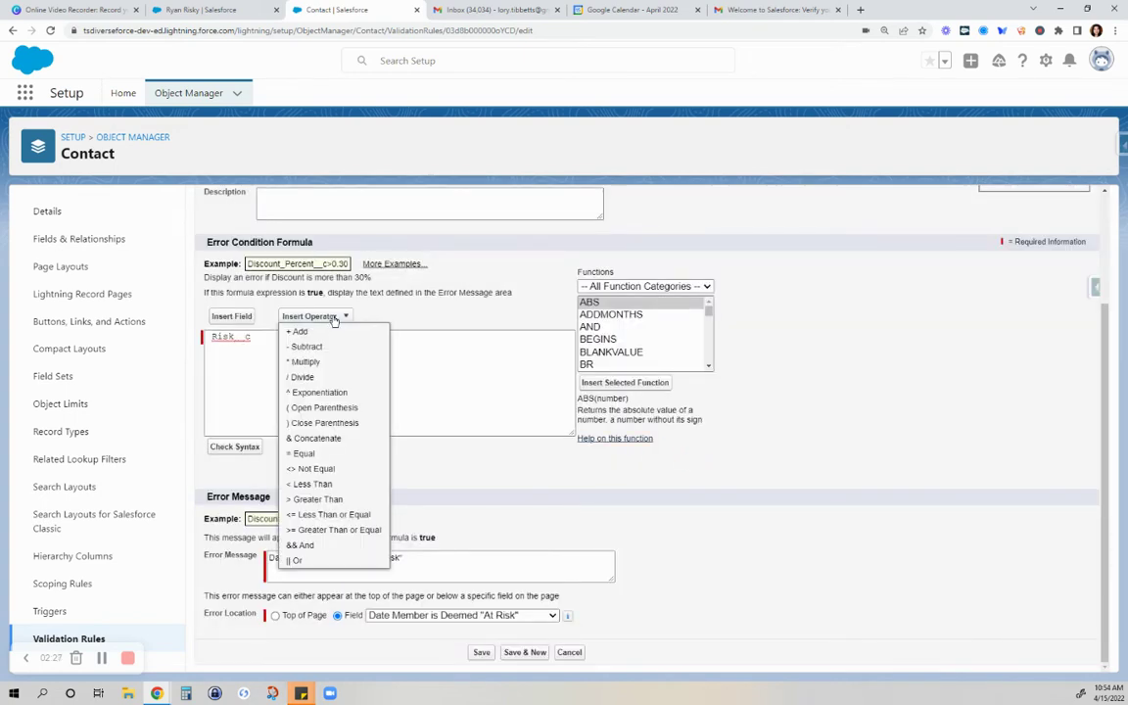
left_click(302, 453)
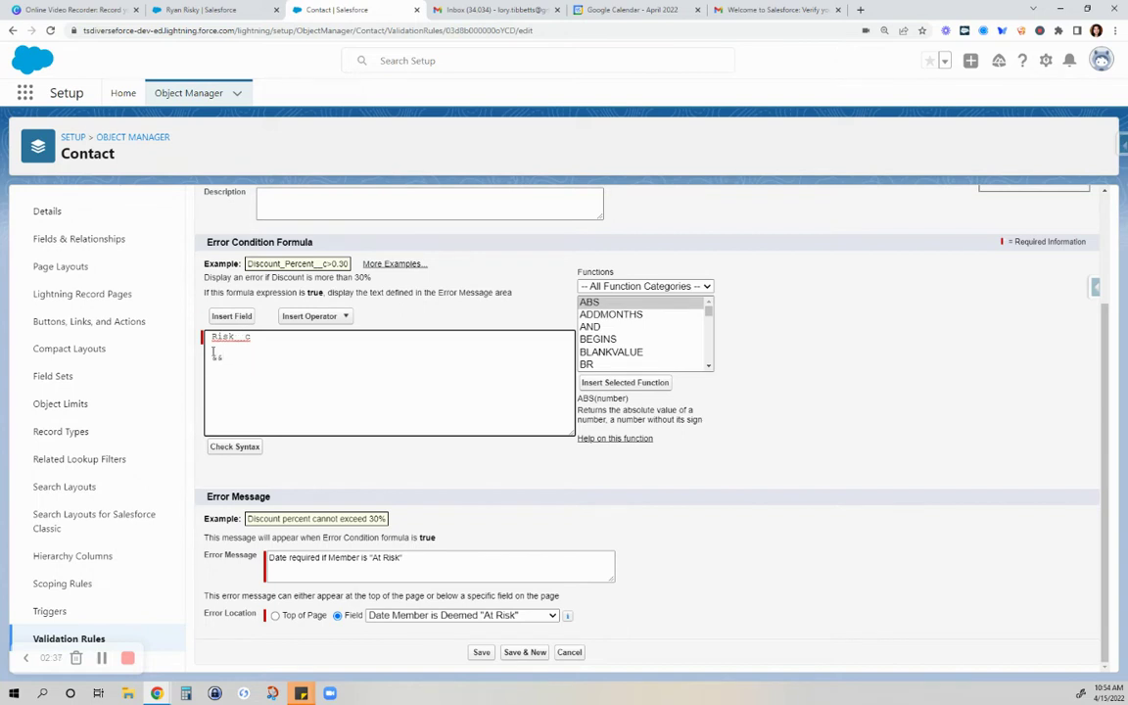
Complete the formula as Risk__c = "AT Risk" && Date_Member_is_Deemed_At_Risk__c = "" and check its syntax.
left_click(231, 317)
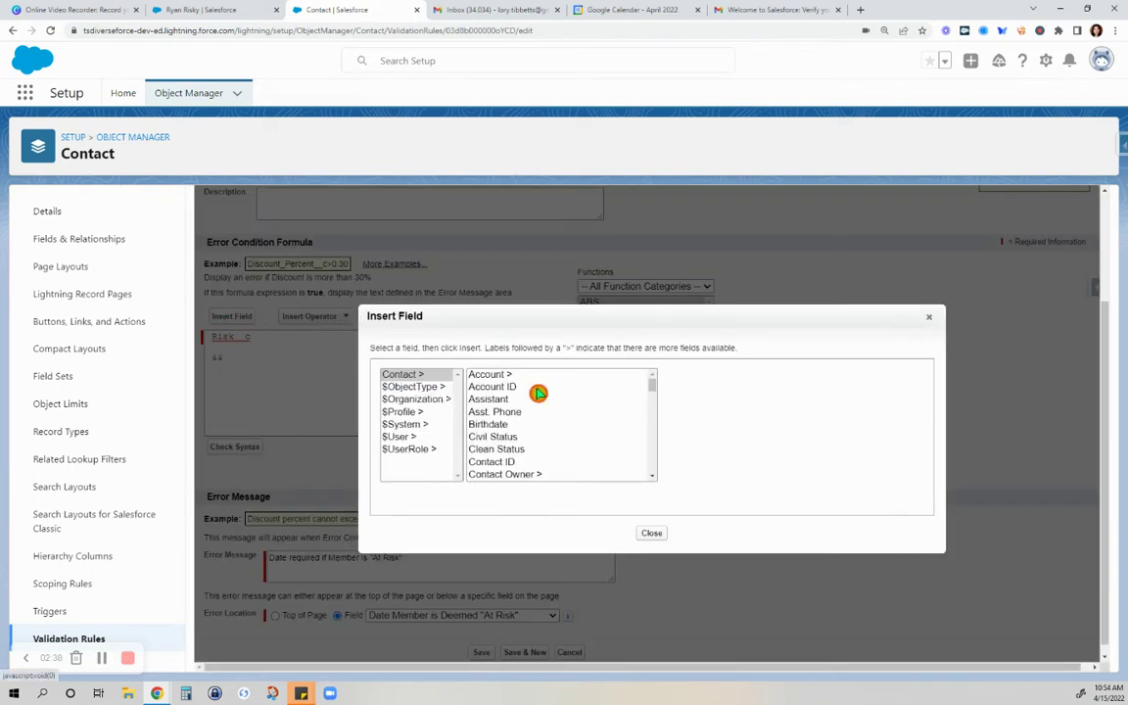
scroll(547, 394, "down", 3)
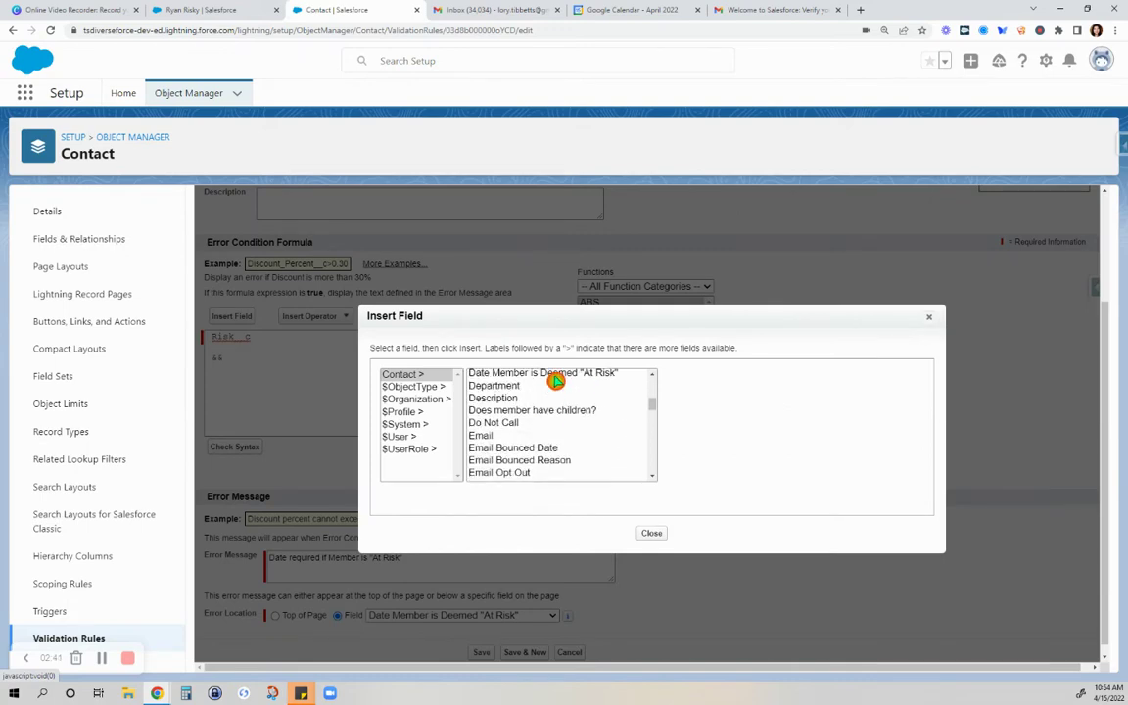
left_click(553, 375)
left_click(743, 455)
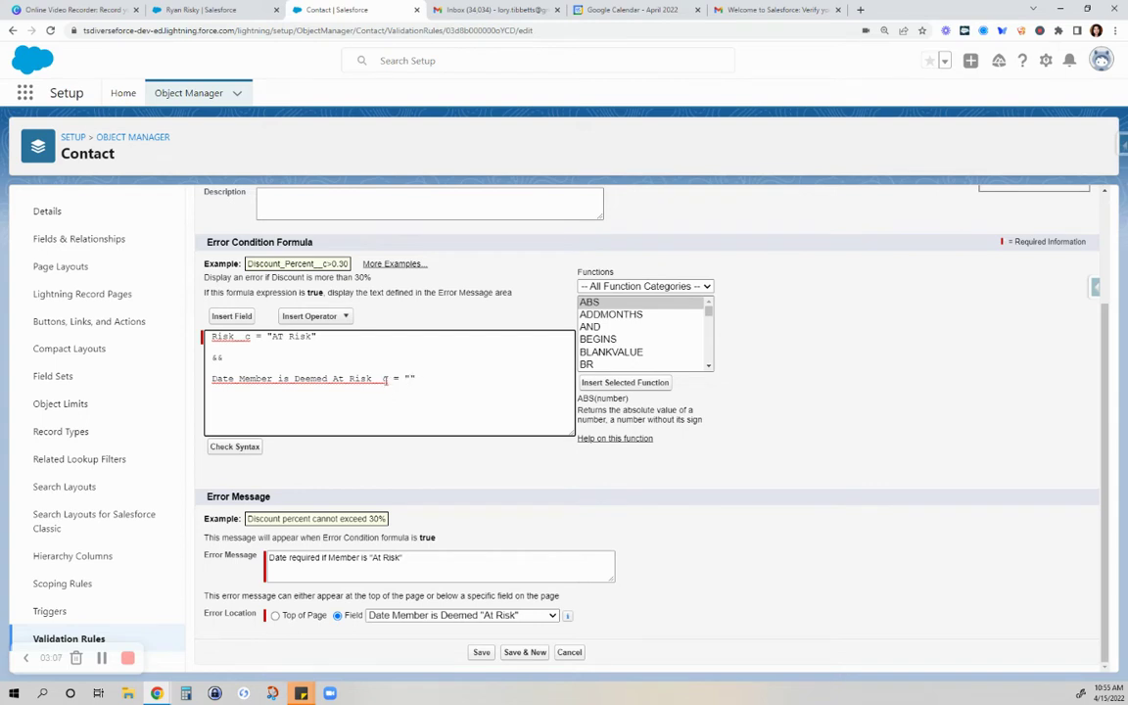
left_click(243, 447)
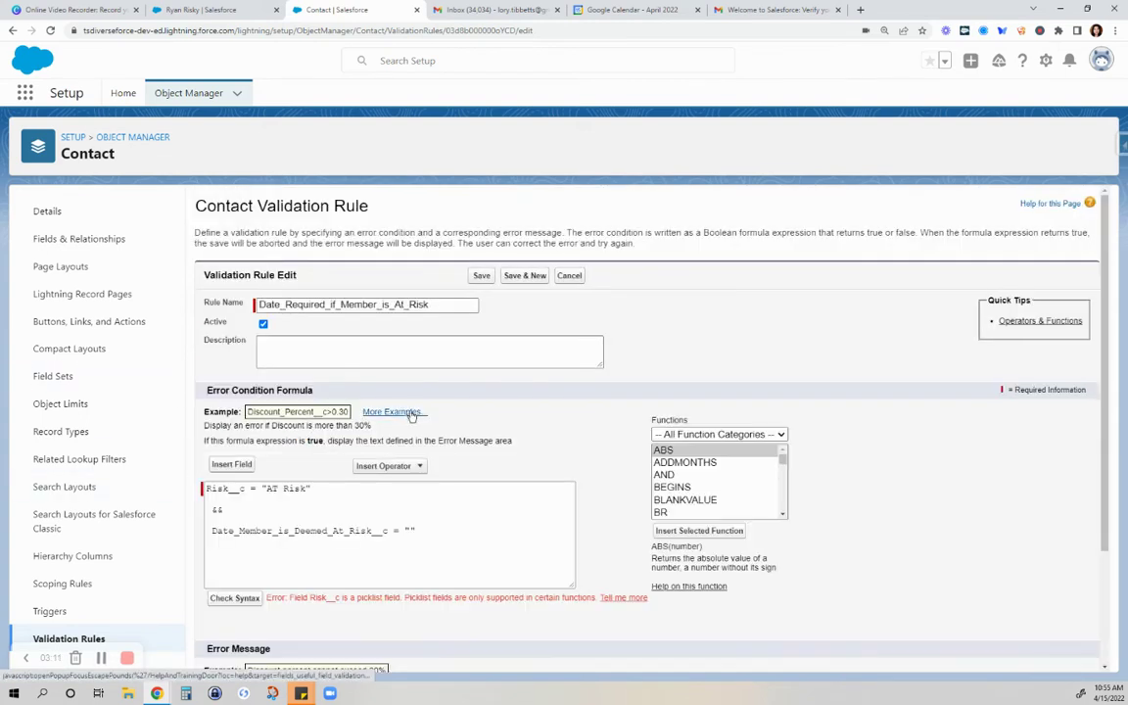
scroll(601, 446, "down", 3)
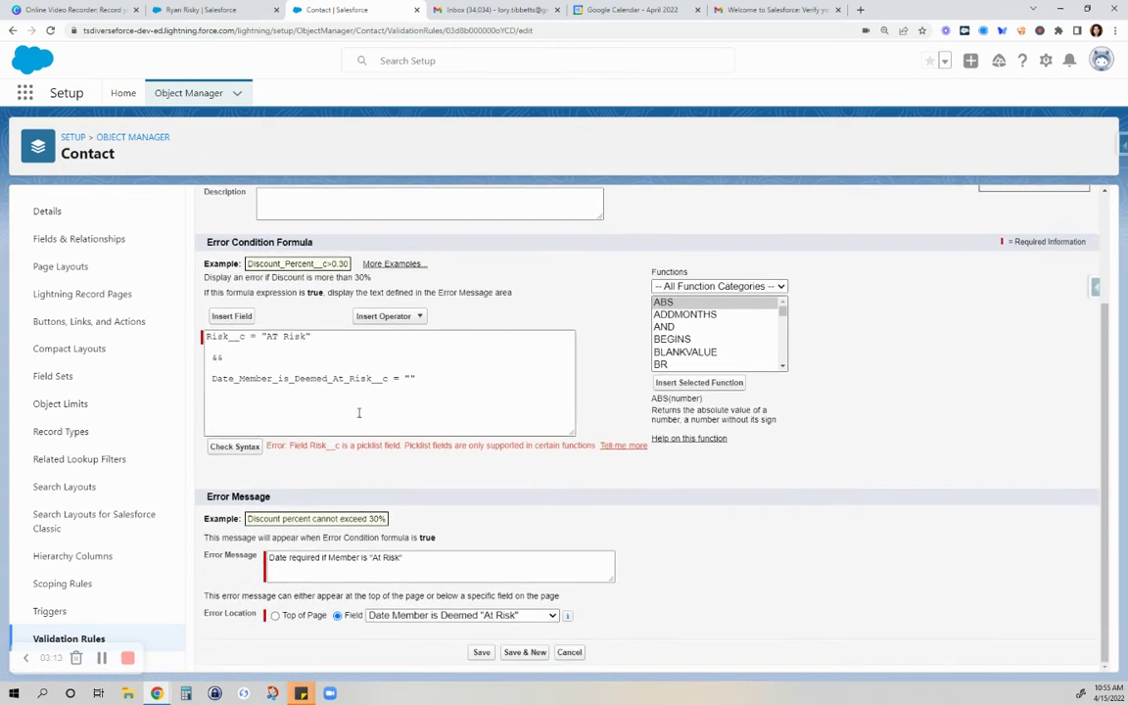
Look up the ISPICKVAL function and its description in the formula editor's function list.
left_click(208, 337)
key("Return")
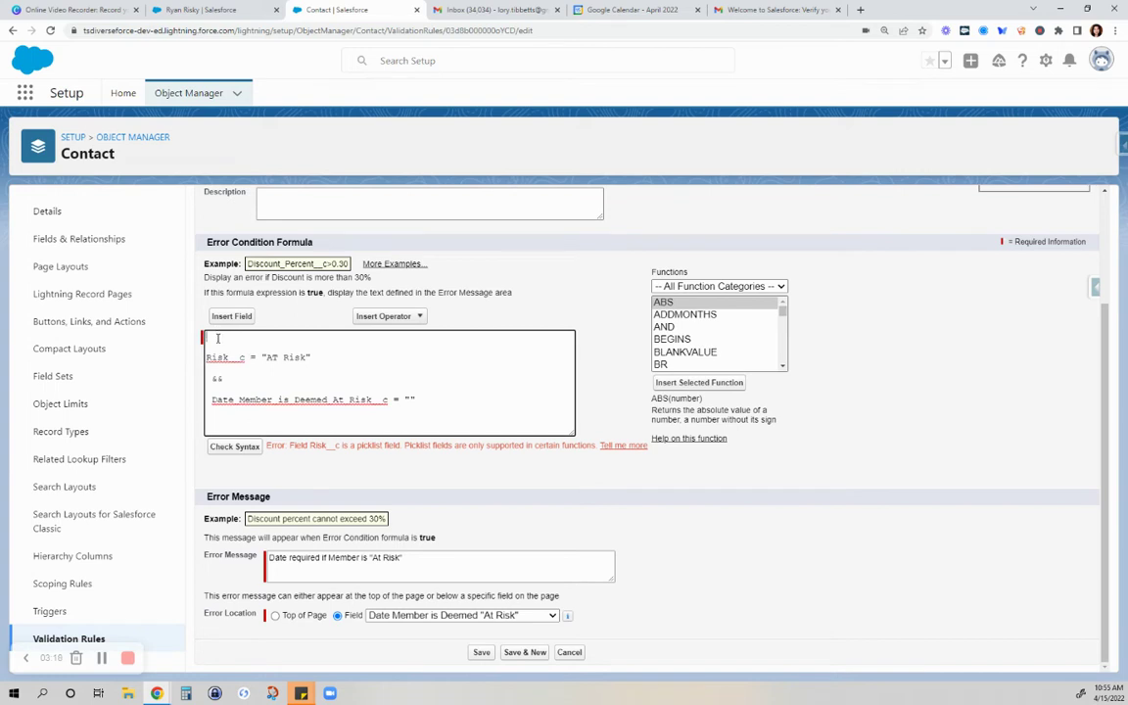
left_click(232, 331)
scroll(689, 348, "down", 8)
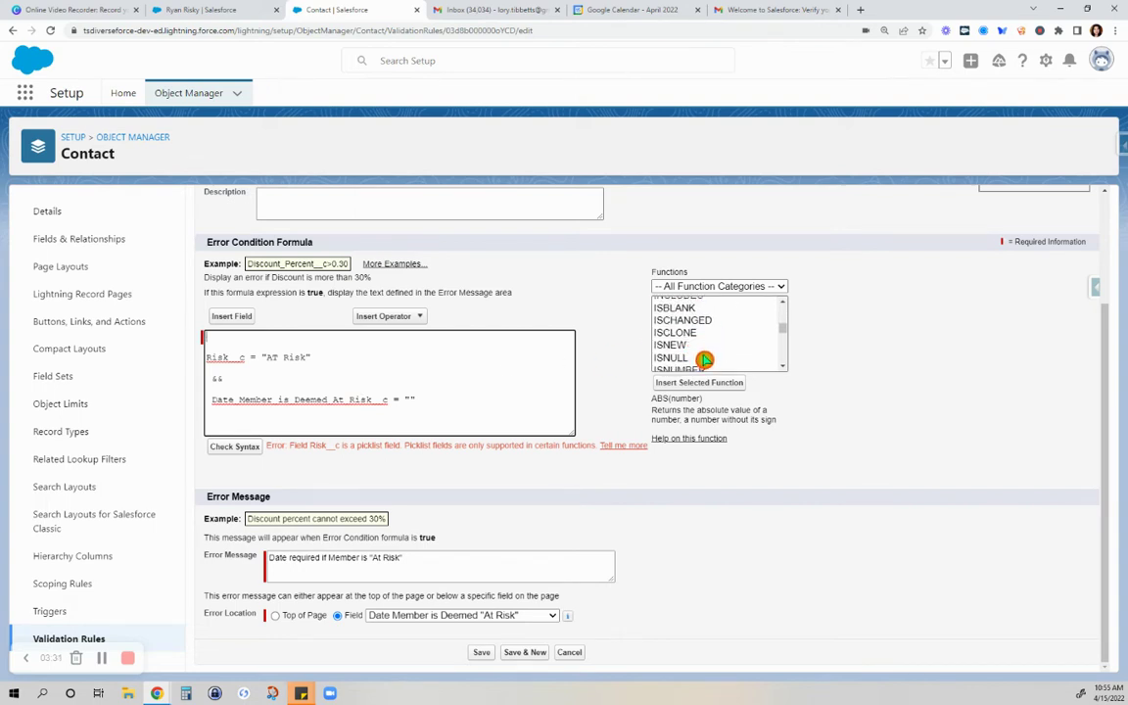
scroll(707, 355, "down", 2)
left_click(675, 323)
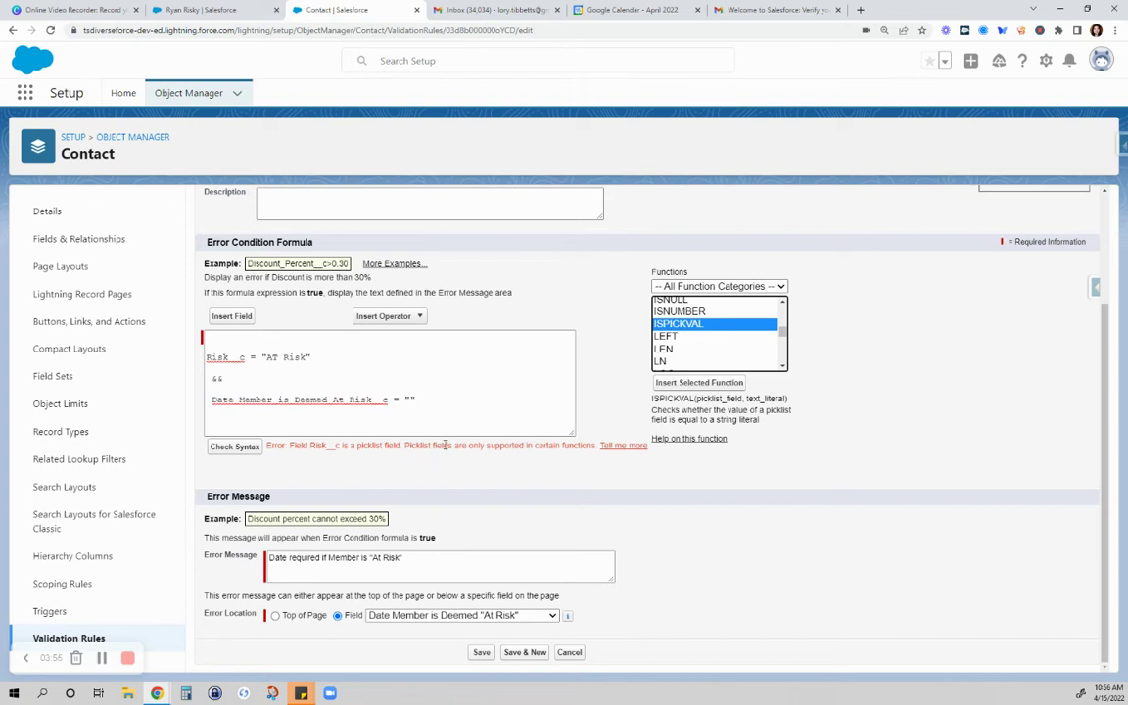
left_click(445, 449)
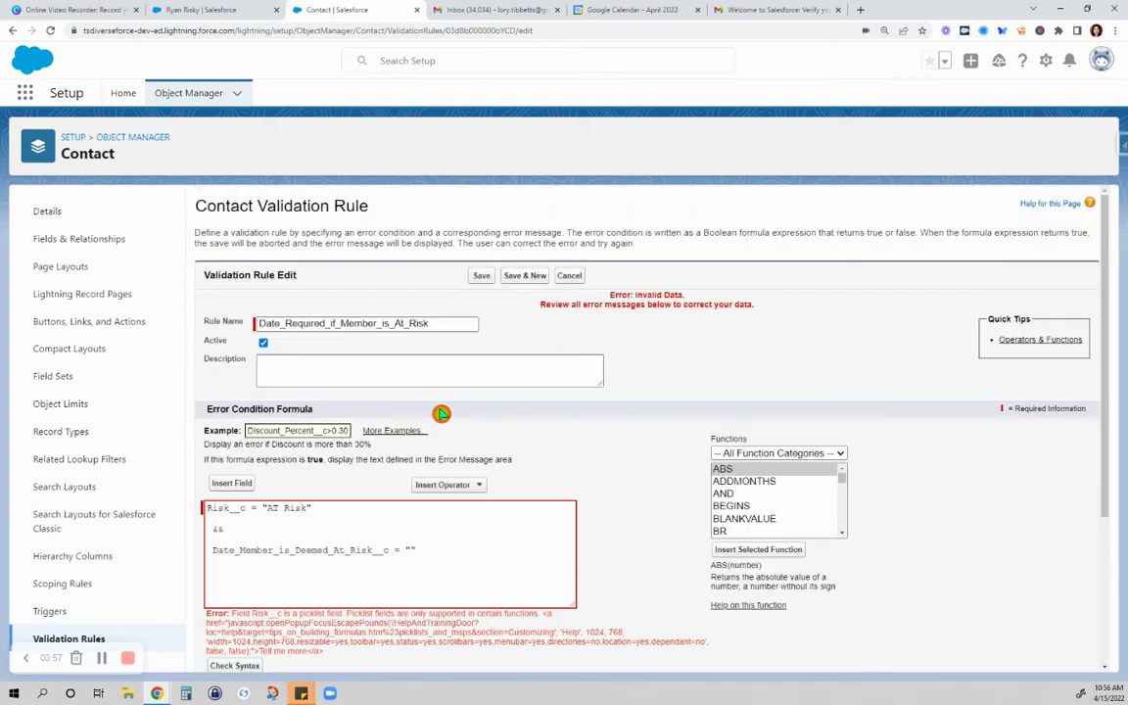
Make blank lines above the existing error condition formula and insert the TEXT function on the first line.
left_click(208, 504)
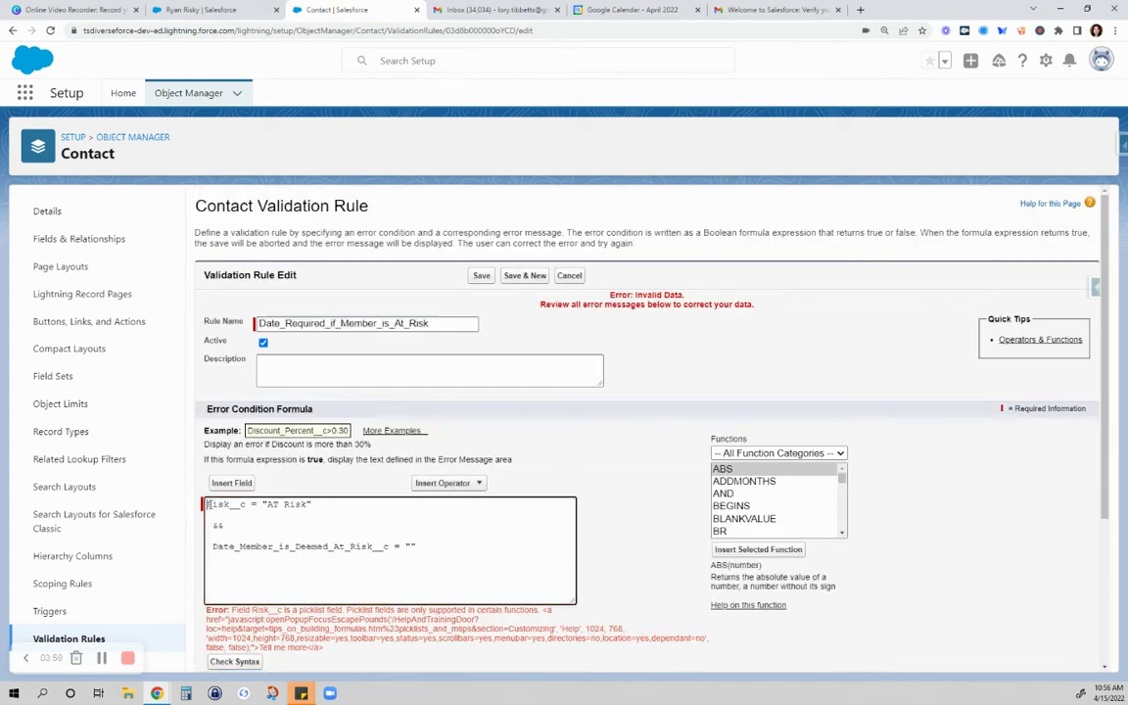
scroll(222, 387, "down", 1)
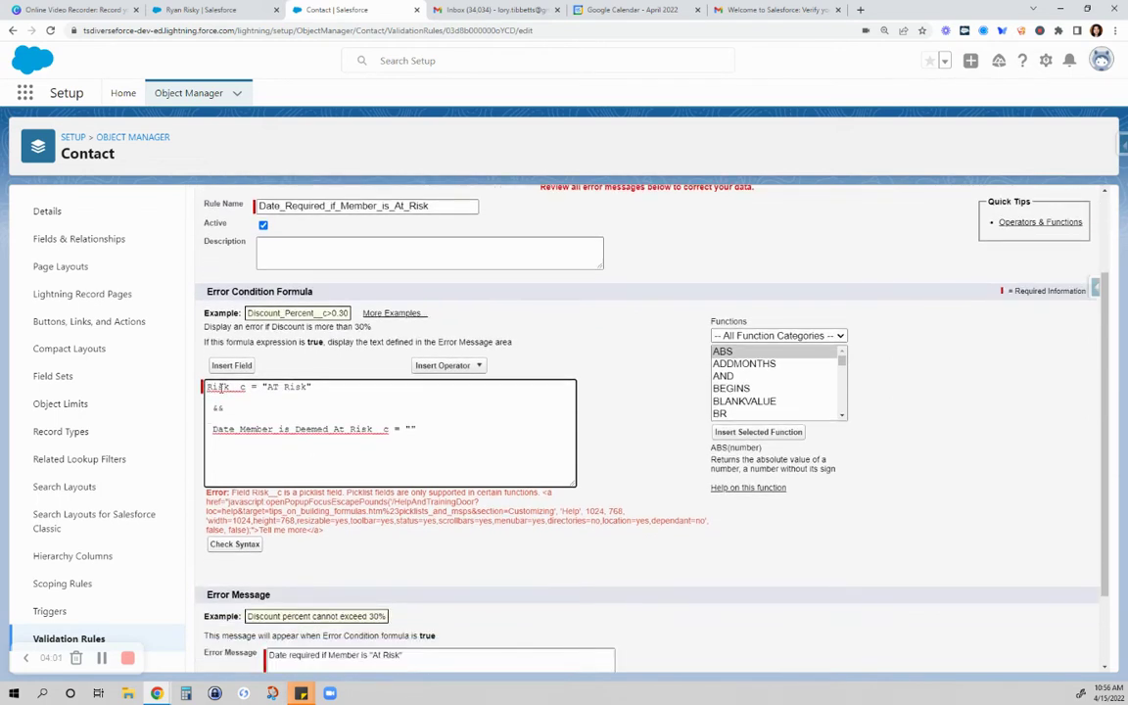
key("Return")
key("Return")
key("Return")
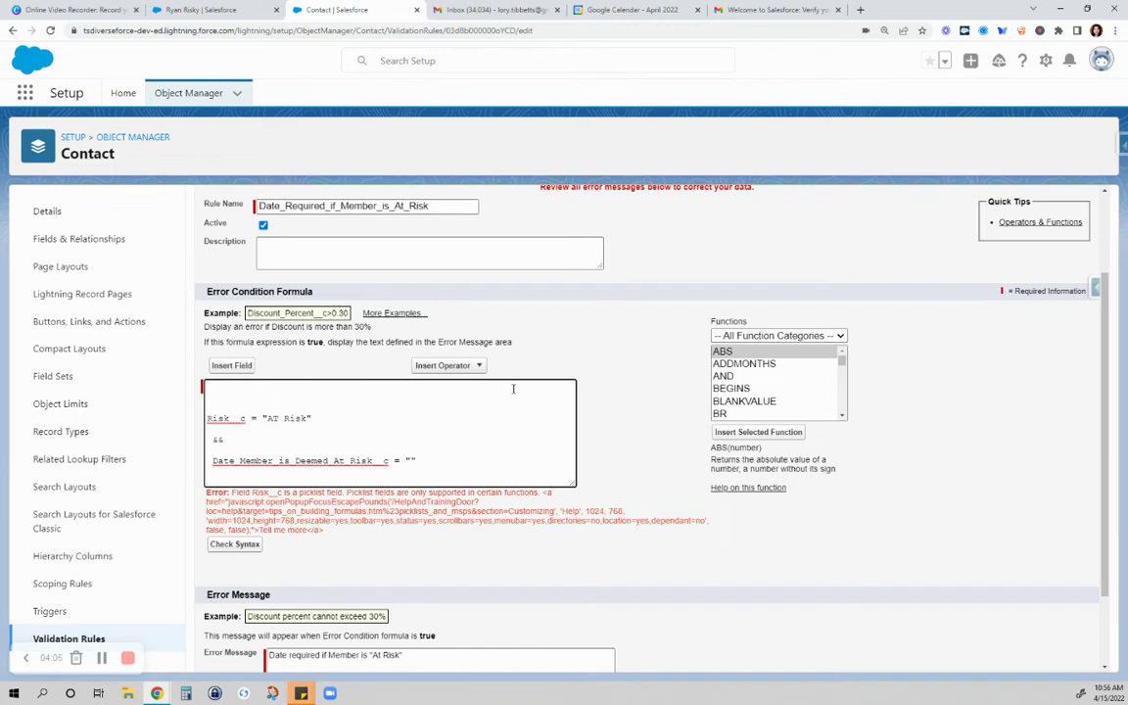
scroll(838, 393, "down", 3)
left_click_drag(838, 390, 840, 410)
left_click(725, 372)
left_click(730, 433)
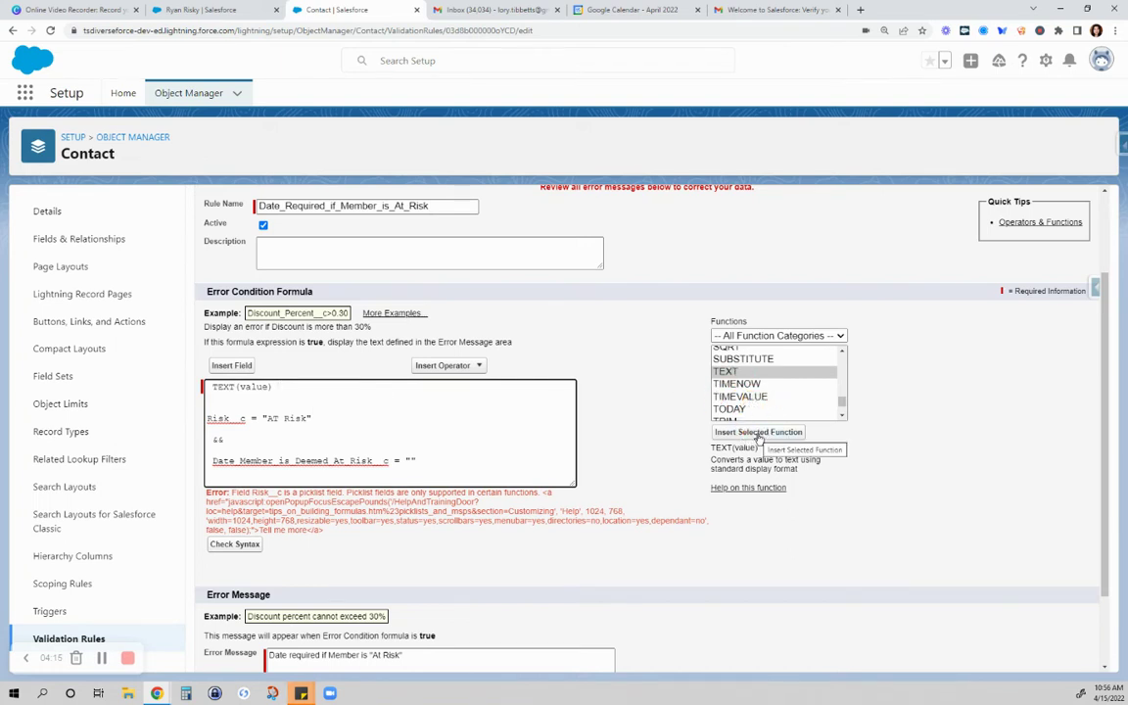
Insert a second TEXT function into the formula and place it on its own line below the first.
left_click(759, 433)
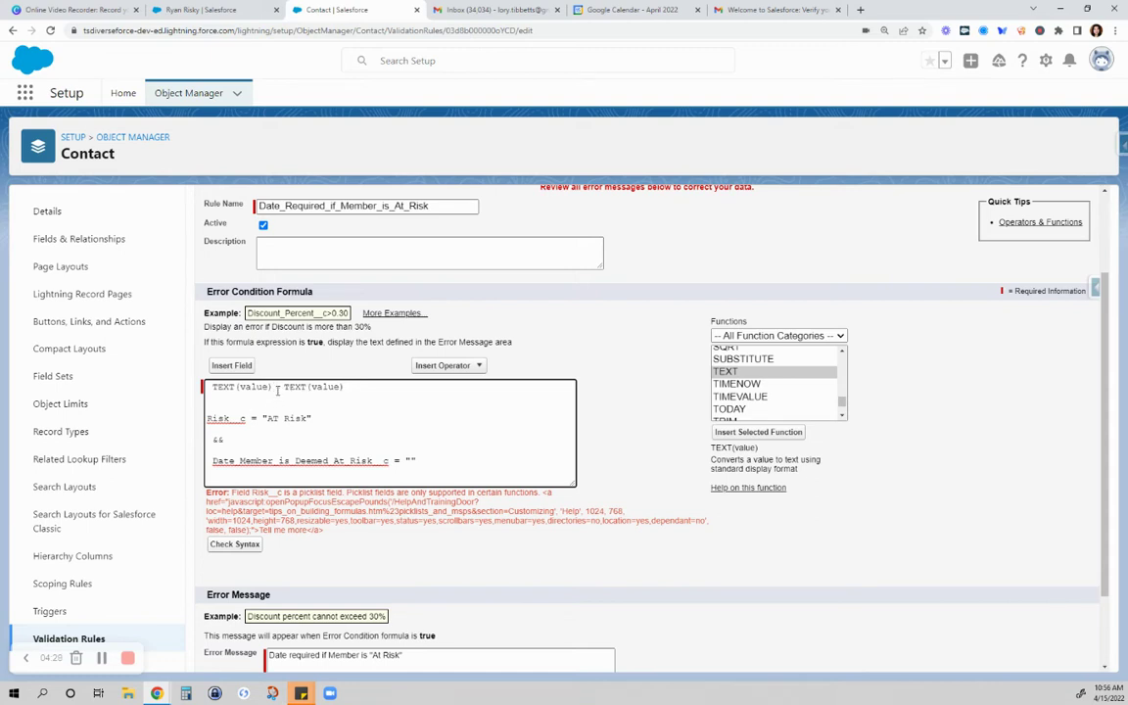
left_click(279, 386)
key("Return")
key("Return")
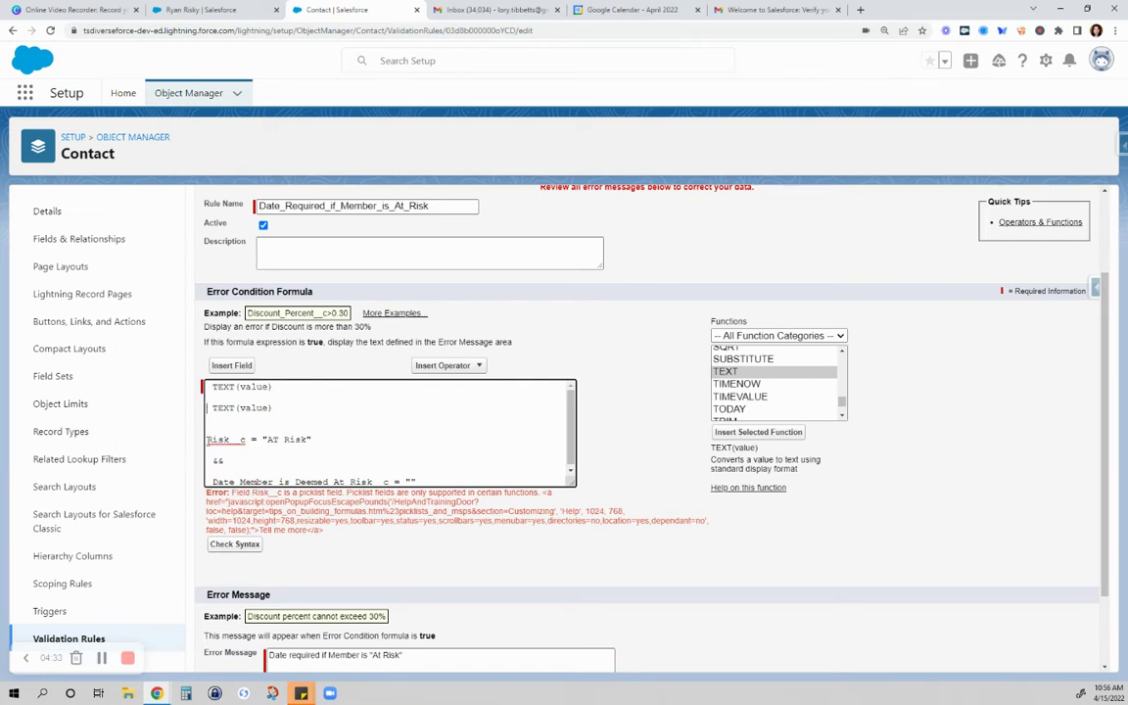
Move Risk__c from the old condition into the first TEXT function, replacing its value placeholder.
left_click_drag(206, 440, 249, 441)
double_click(253, 387)
left_click_drag(207, 440, 246, 440)
key("ctrl+c")
right_click(243, 441)
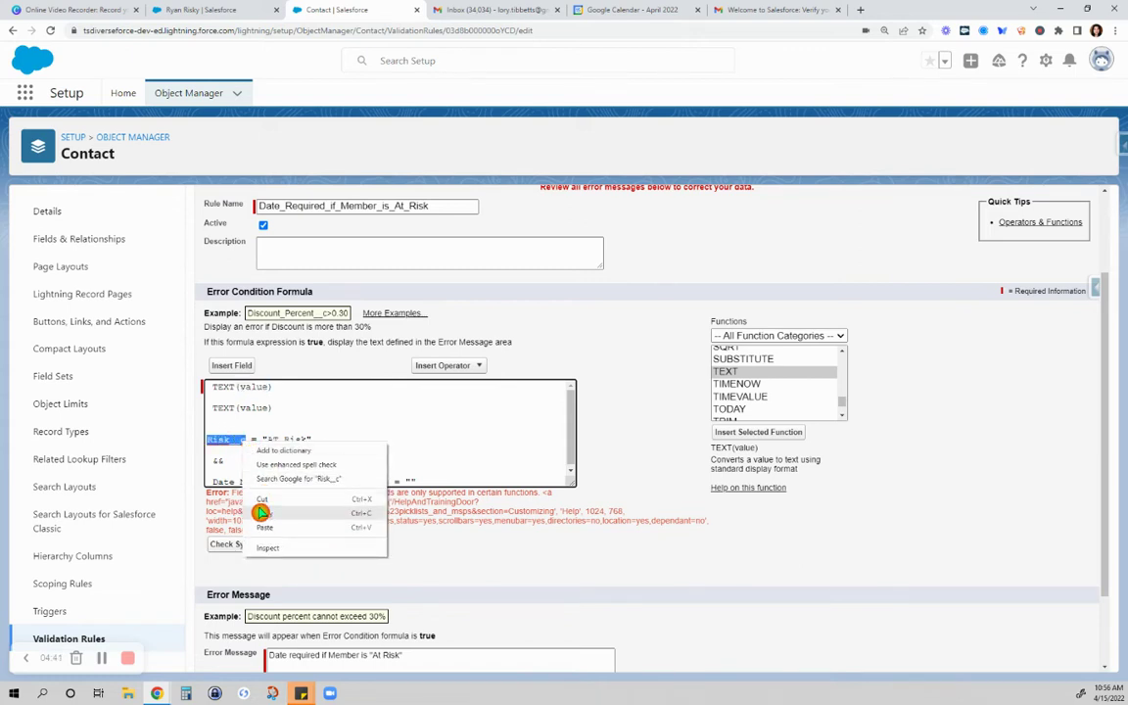
left_click(258, 501)
double_click(255, 388)
right_click(264, 388)
left_click(293, 464)
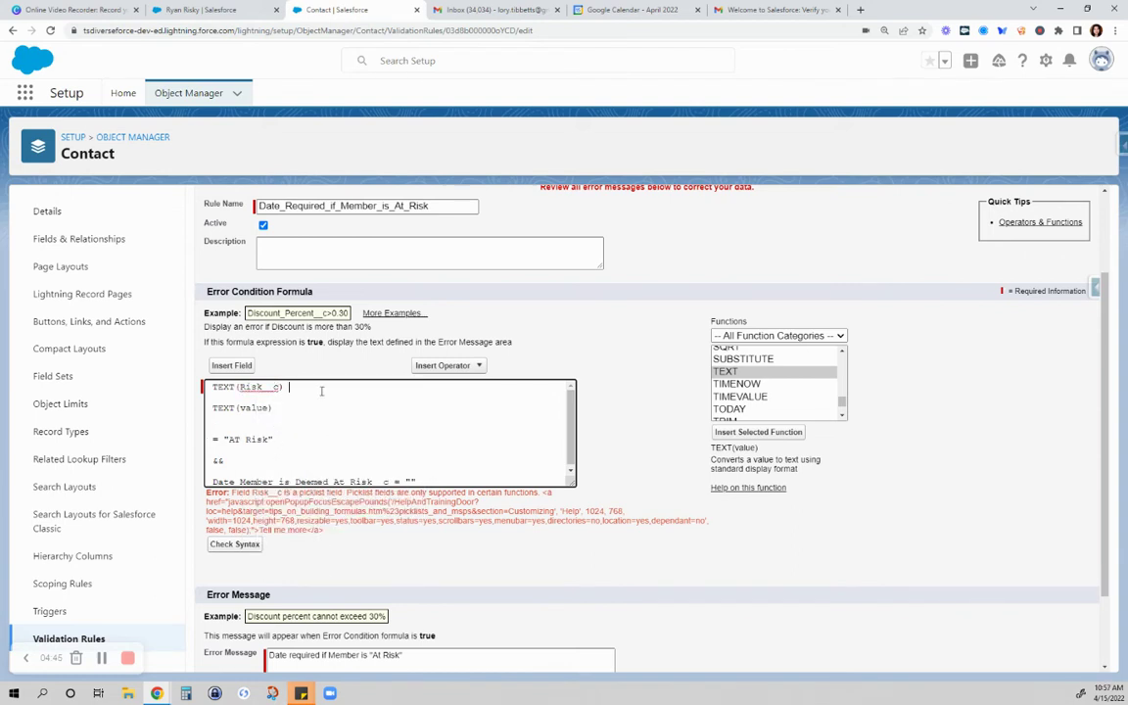
Move the = "AT Risk" comparison directly after TEXT(Risk__c) and correct its text to "At Risk".
left_click_drag(211, 440, 263, 445)
right_click(287, 440)
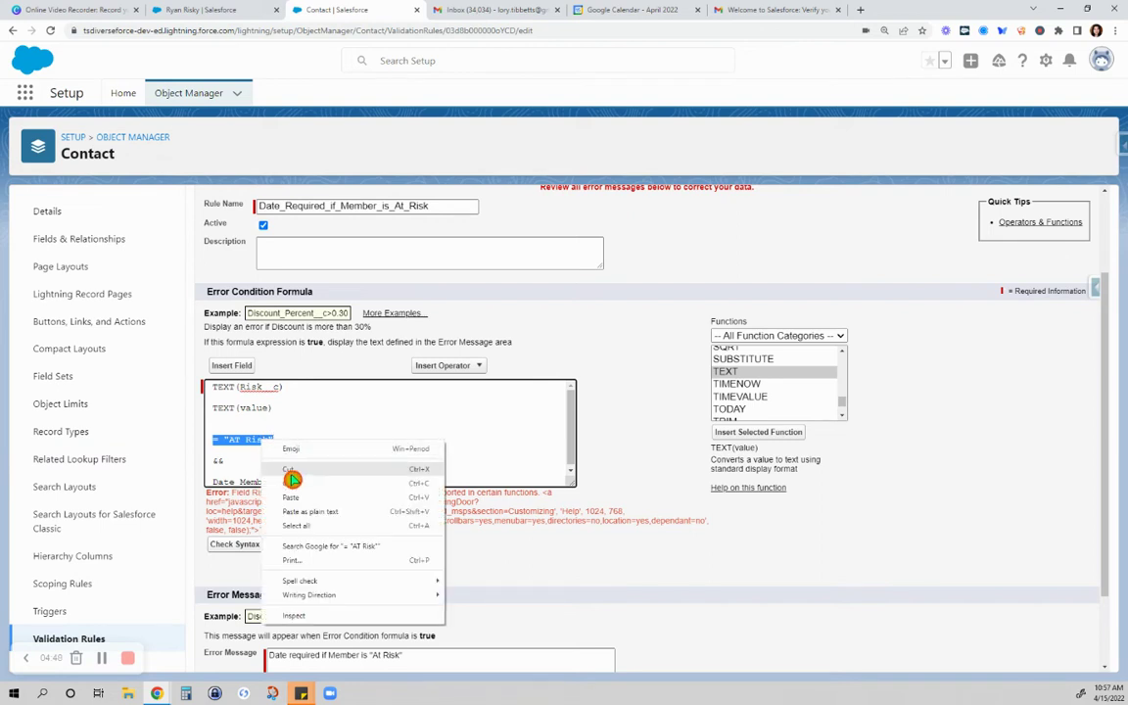
left_click(296, 478)
right_click(316, 390)
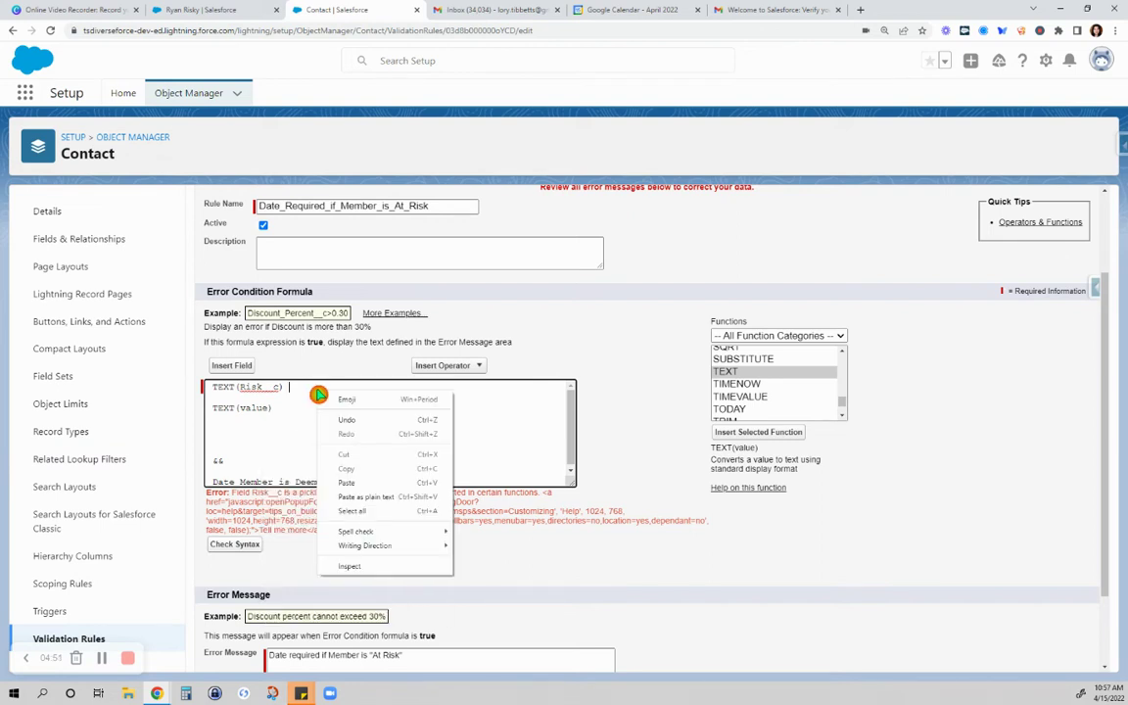
left_click(312, 456)
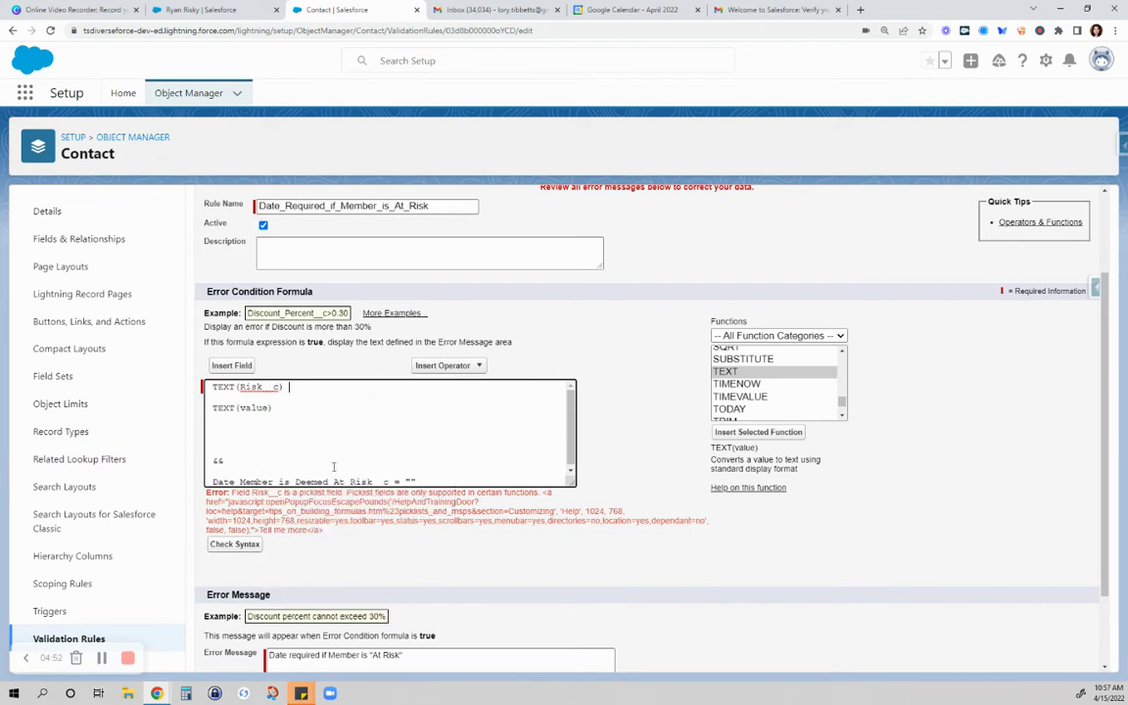
left_click(317, 389)
key("BackSpace")
type("t")
Move the && operator onto the line between the two TEXT functions.
left_click_drag(224, 461, 202, 462)
right_click(232, 460)
left_click(243, 482)
right_click(233, 400)
left_click(247, 450)
Move Date_Member_is_Deemed_At_Risk__c into the second TEXT function, replacing its value placeholder.
double_click(250, 409)
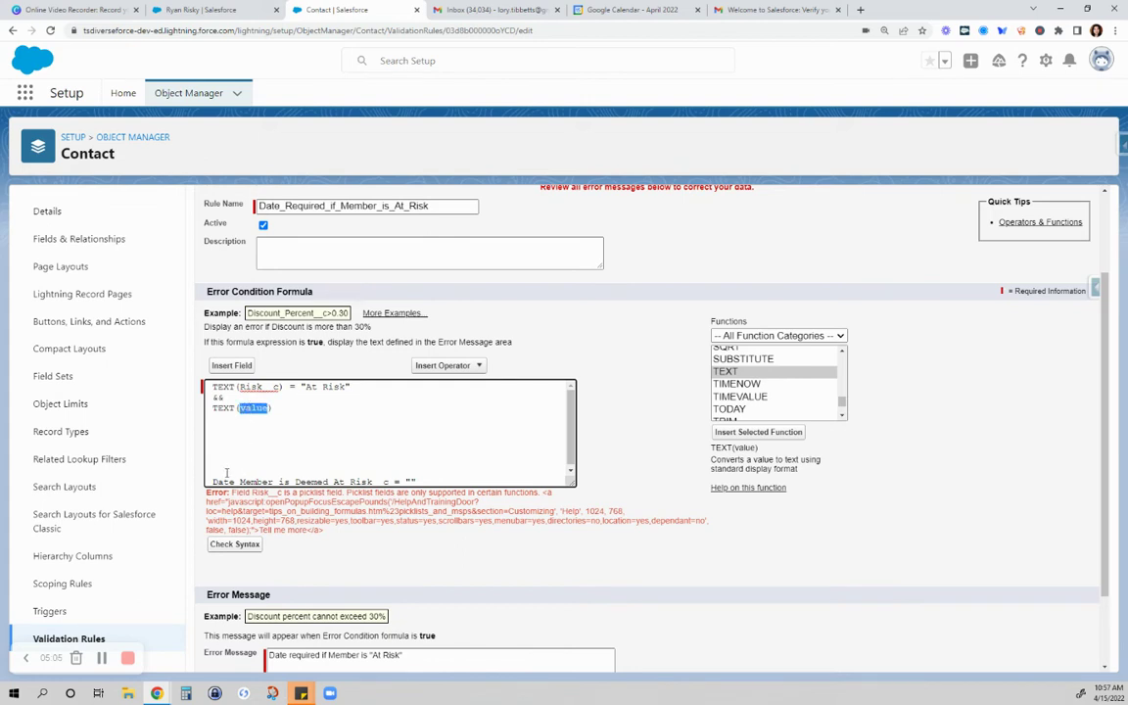
mouse_move(212, 482)
left_mouse_down()
mouse_move(388, 480)
mouse_move(213, 480)
left_mouse_up()
right_click(212, 433)
left_click(212, 479)
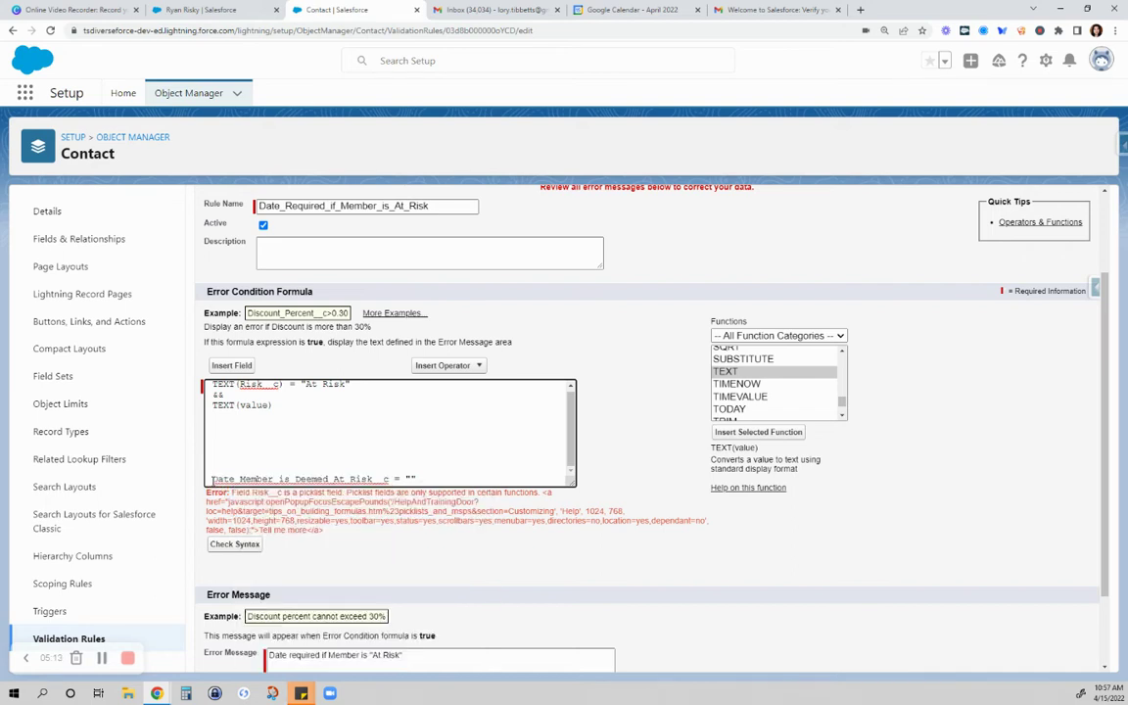
double_click(213, 480)
left_click(213, 480)
double_click(212, 480)
right_click(212, 480)
left_click(244, 537)
double_click(253, 405)
right_click(253, 405)
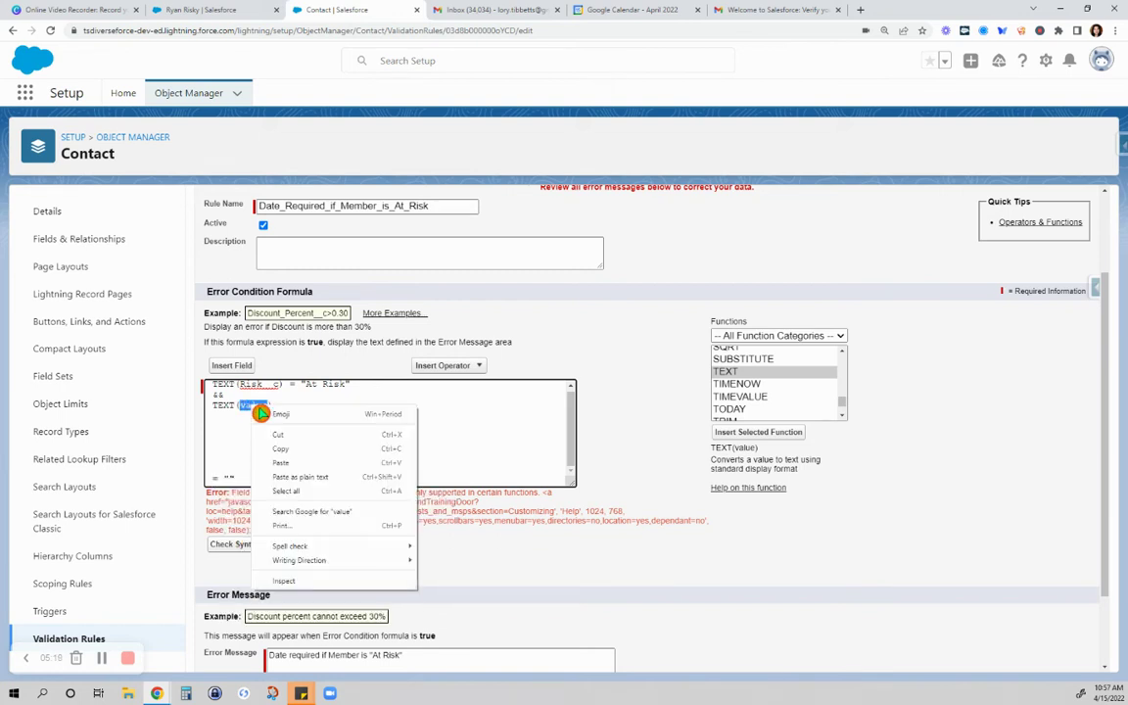
left_click(271, 464)
Move the = "" comparison directly after the second TEXT function and check the formula's syntax.
left_click_drag(209, 480, 235, 480)
right_click(232, 482)
left_click(241, 512)
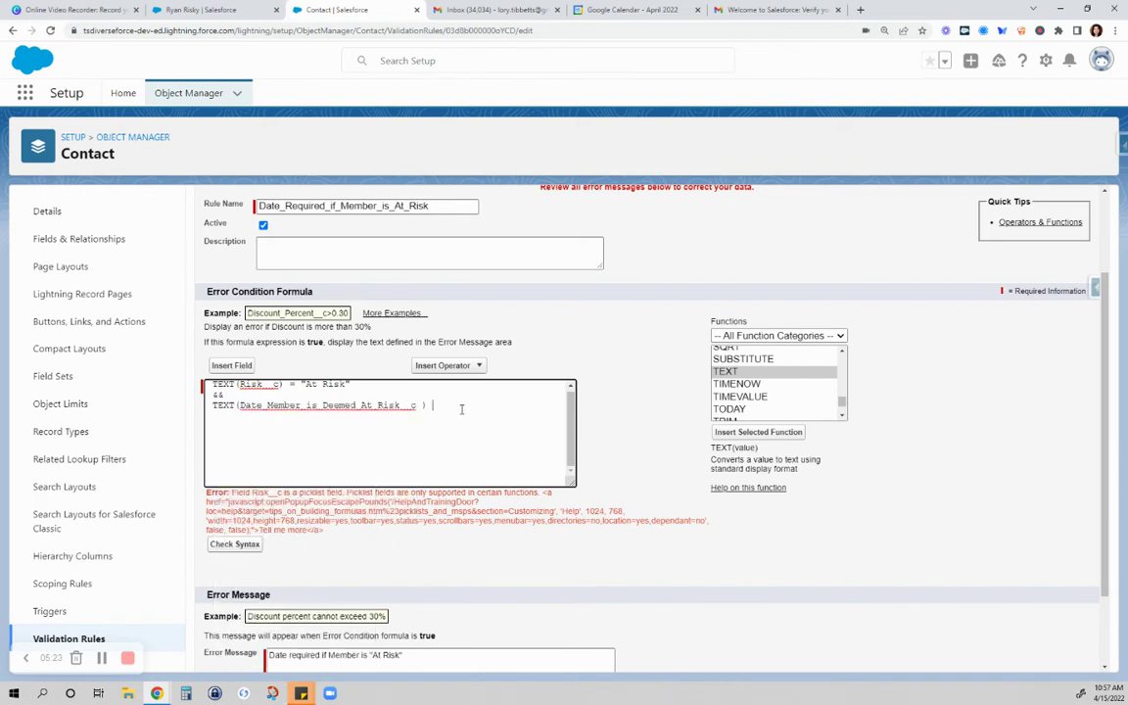
right_click(461, 410)
left_click(480, 467)
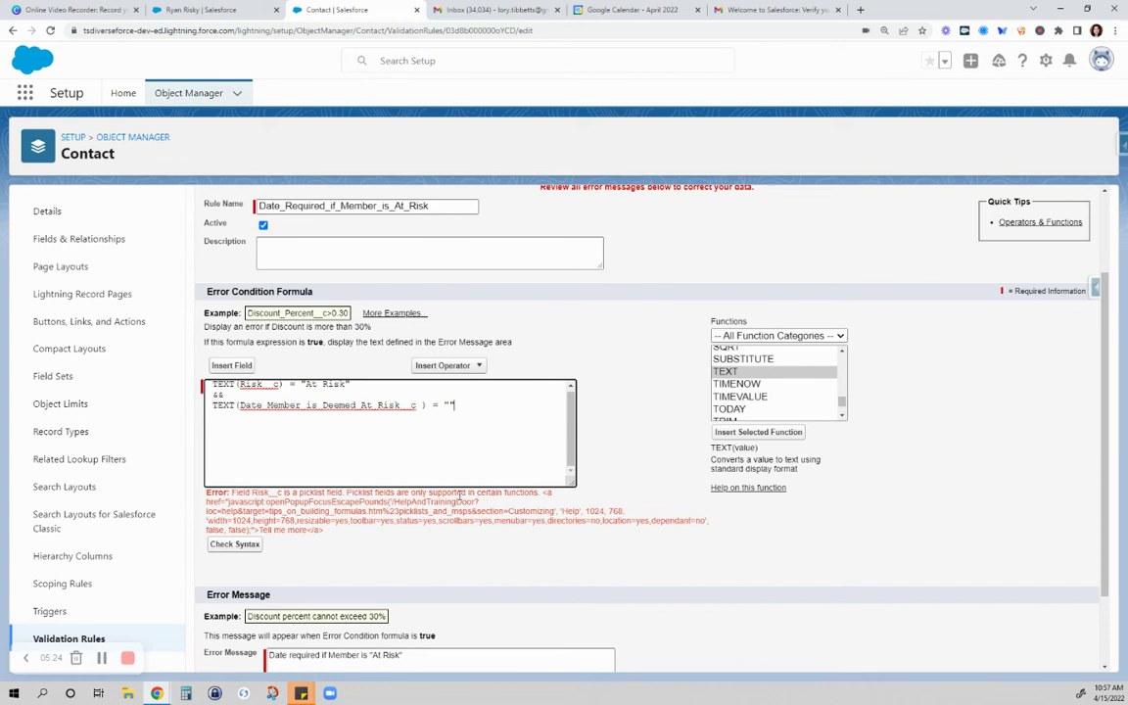
left_click(231, 545)
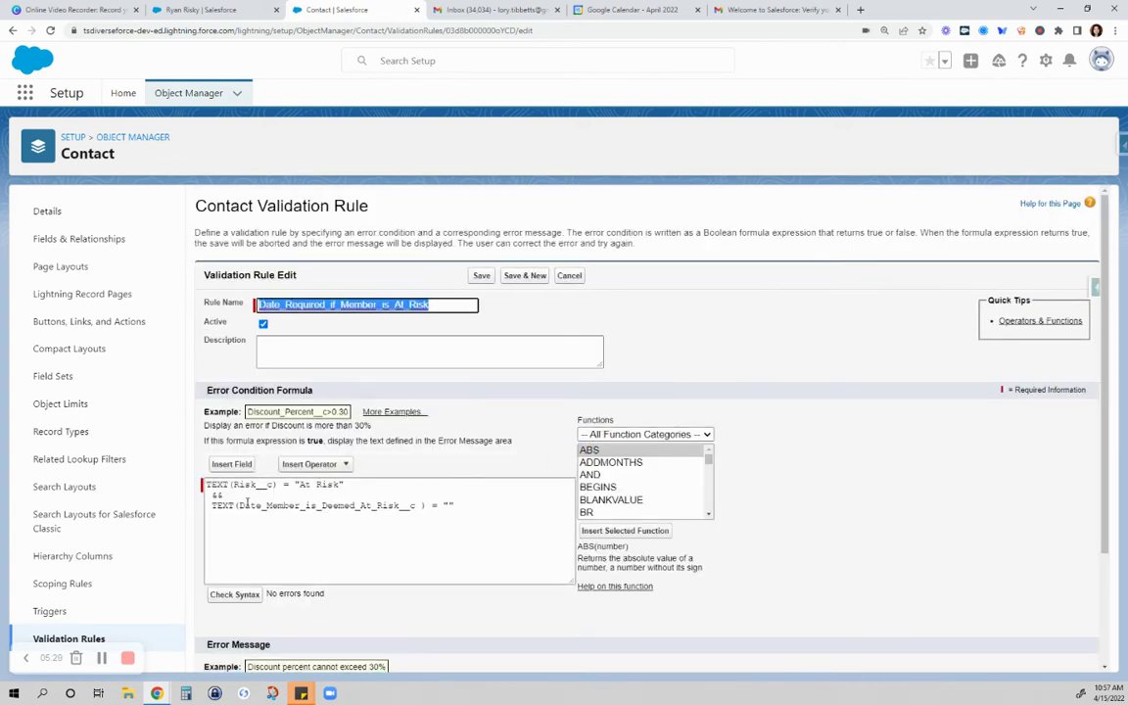
Set the error location to the field Date Member is Deemed "At Risk" and save the validation rule.
scroll(828, 521, "down", 1)
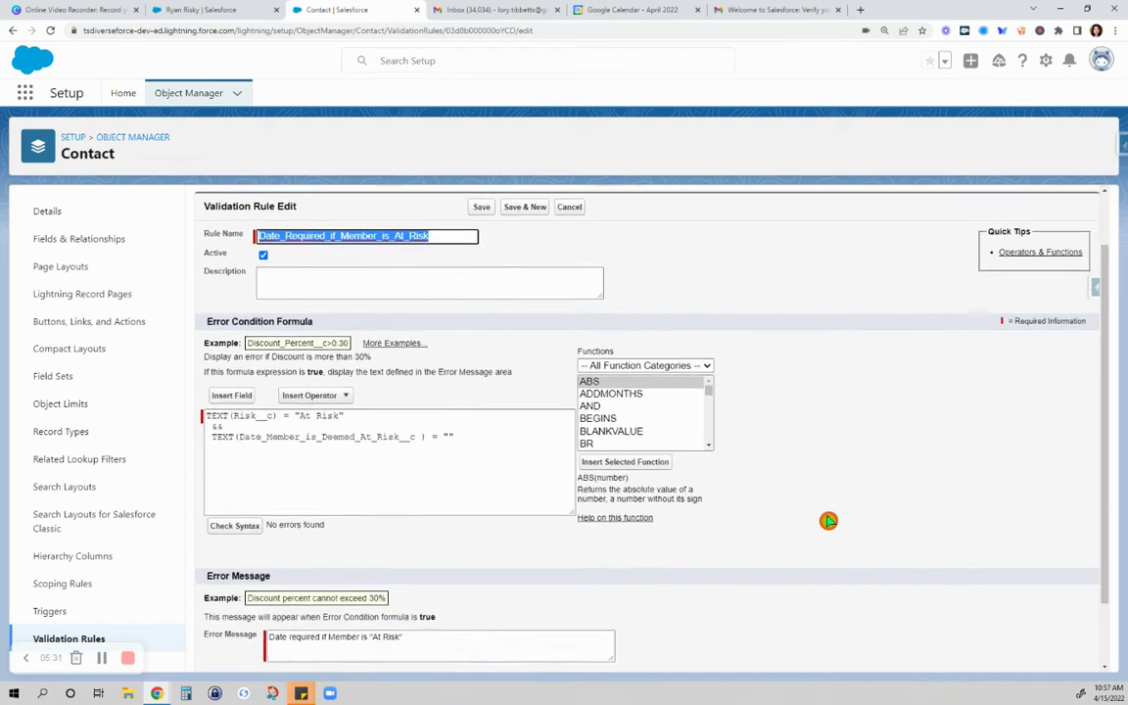
scroll(828, 521, "down", 1)
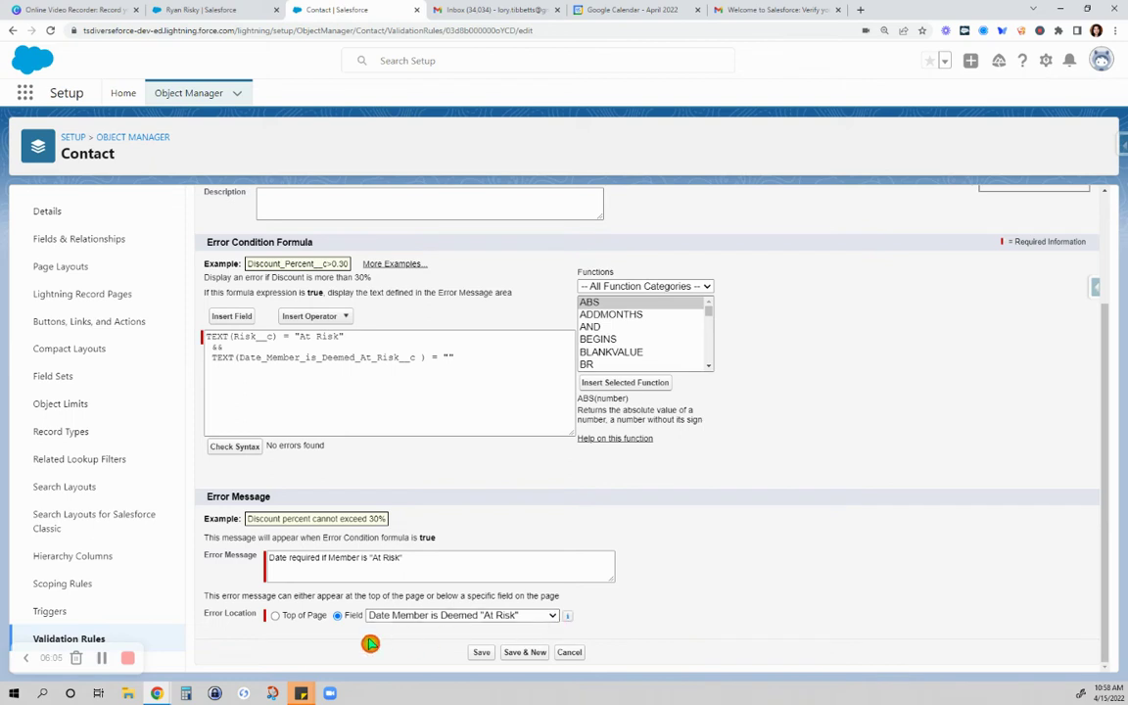
left_click(553, 622)
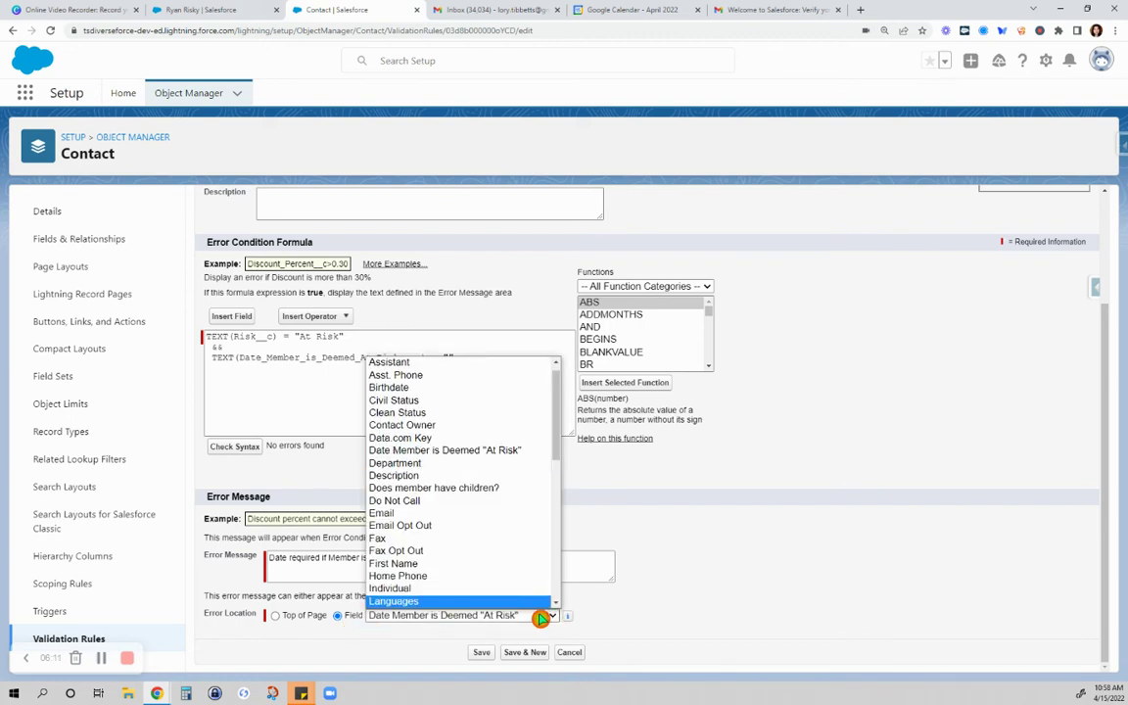
left_click(453, 449)
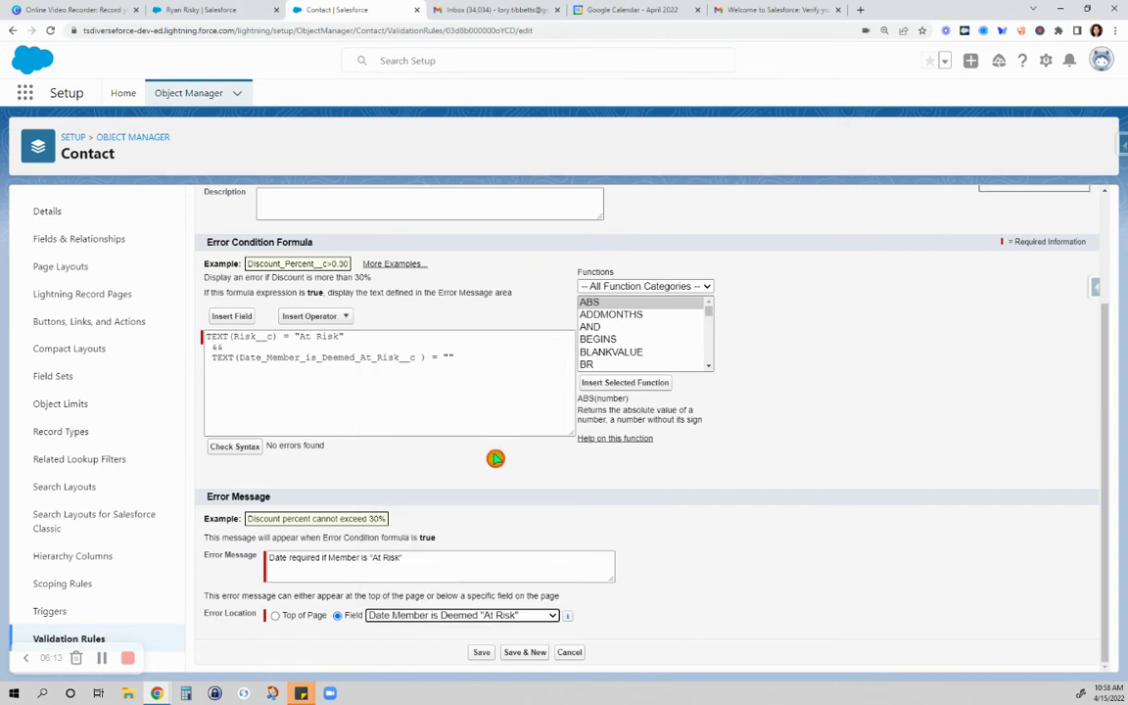
left_click(472, 651)
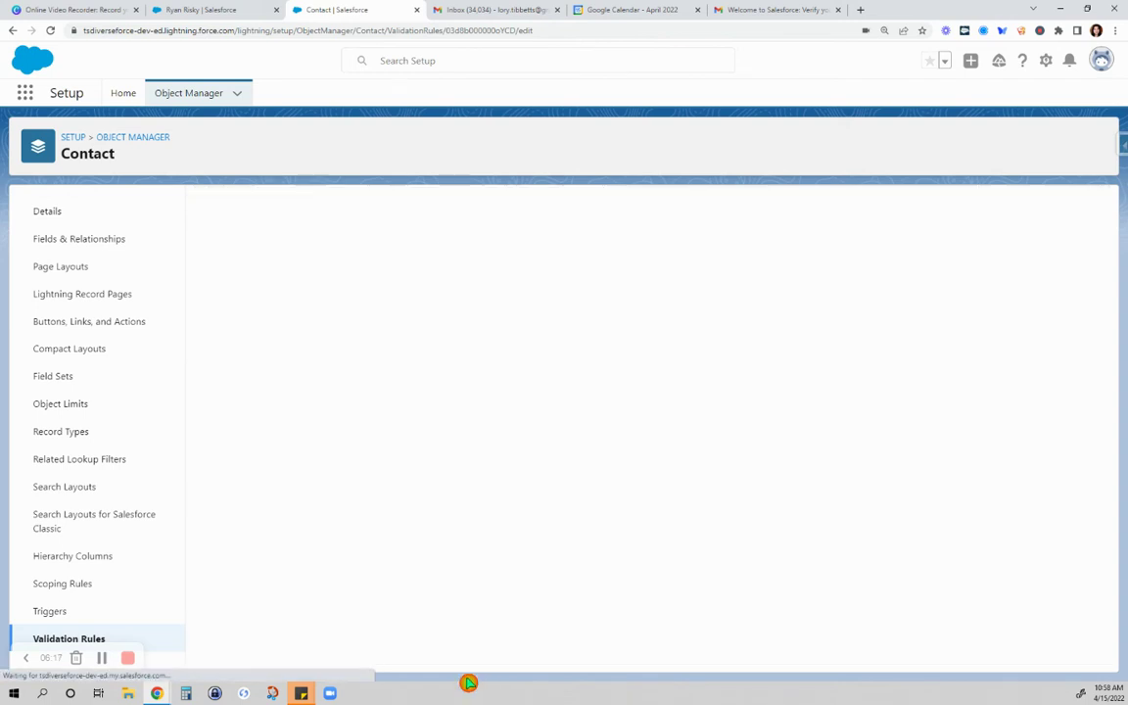
Create and save a new contact of record type TS Member with a test first and last name.
left_click(184, 10)
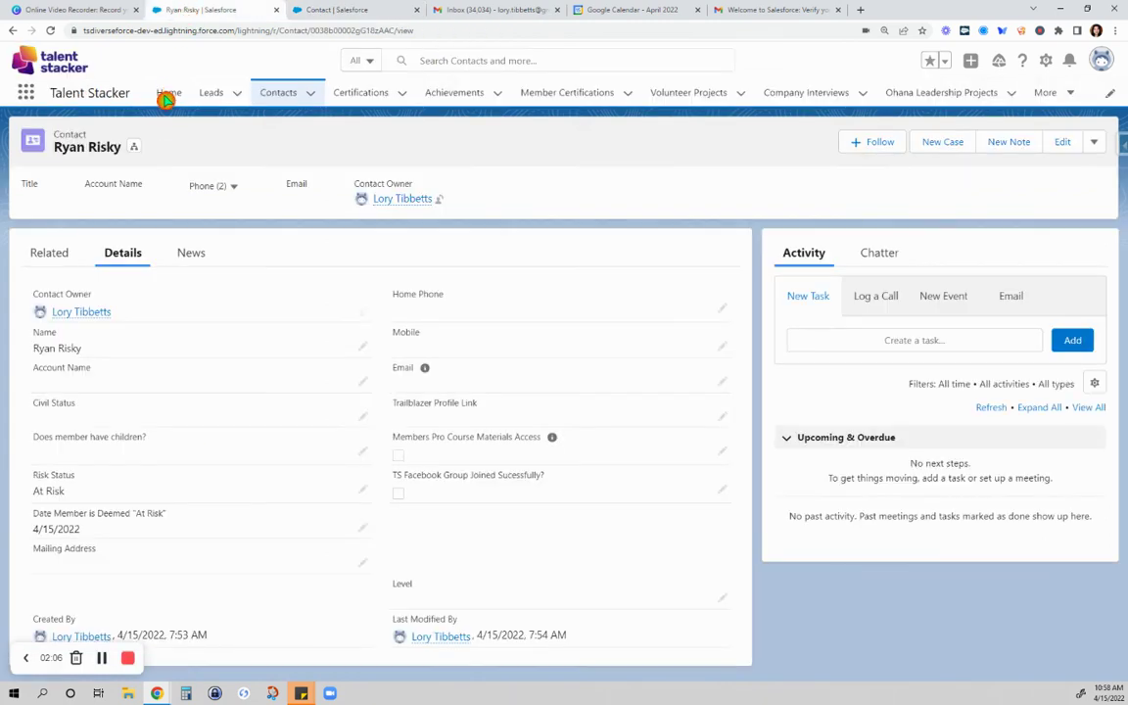
left_click(310, 93)
left_click(305, 121)
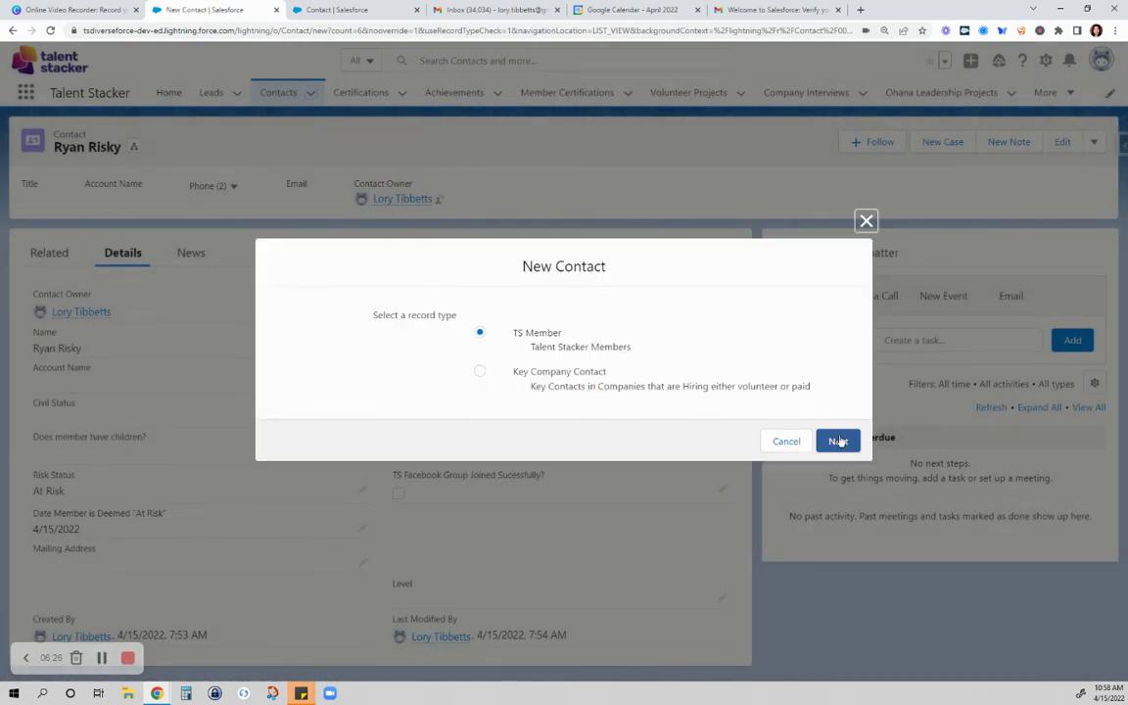
left_click(837, 442)
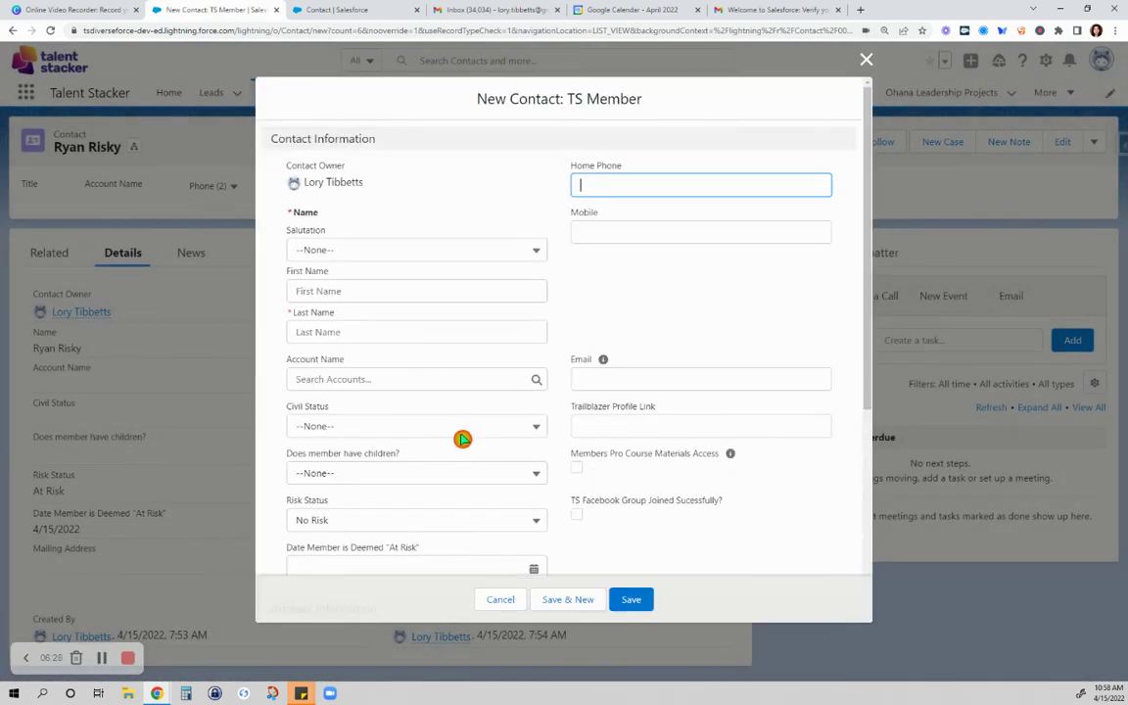
left_click(452, 295)
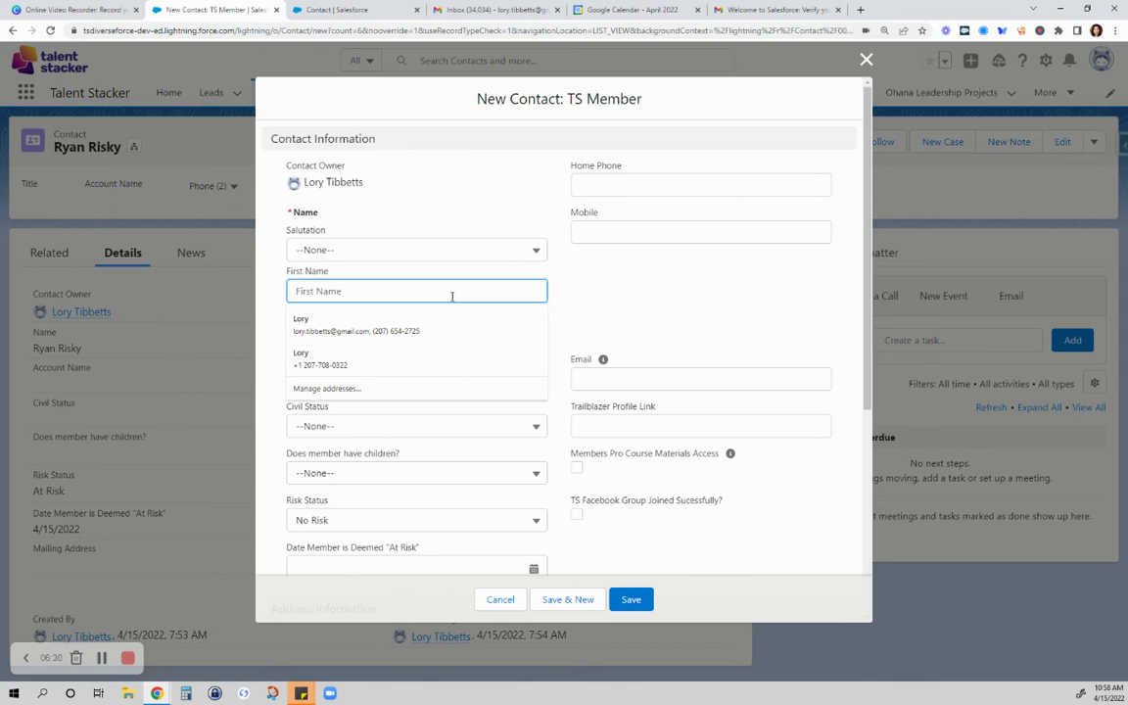
type("M")
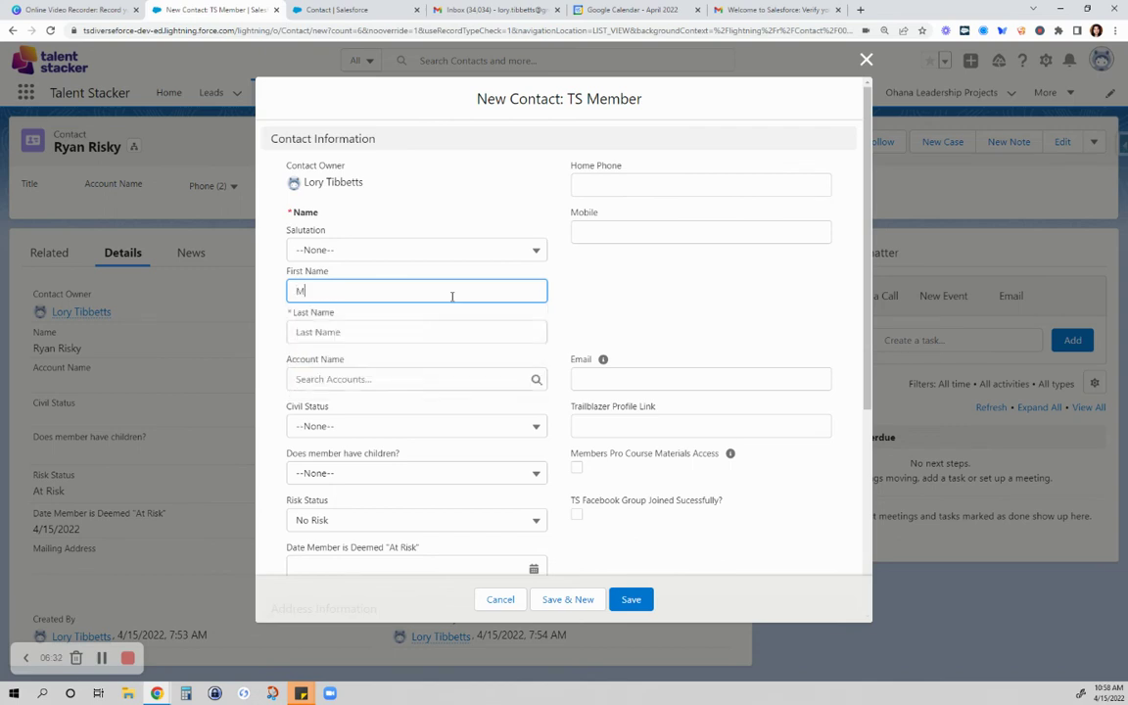
type("issing")
key("Tab")
type("Mary")
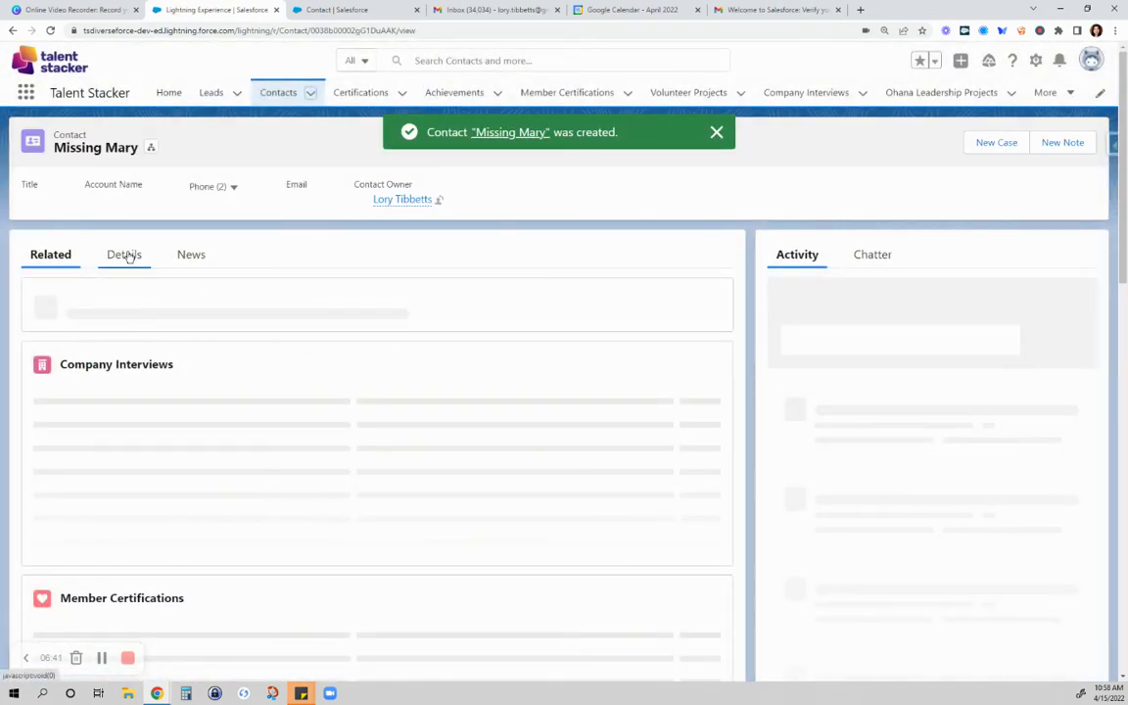
Set the new contact's Risk Status to At Risk and try to save it with the Date Member is Deemed "At Risk" field empty.
left_click(124, 255)
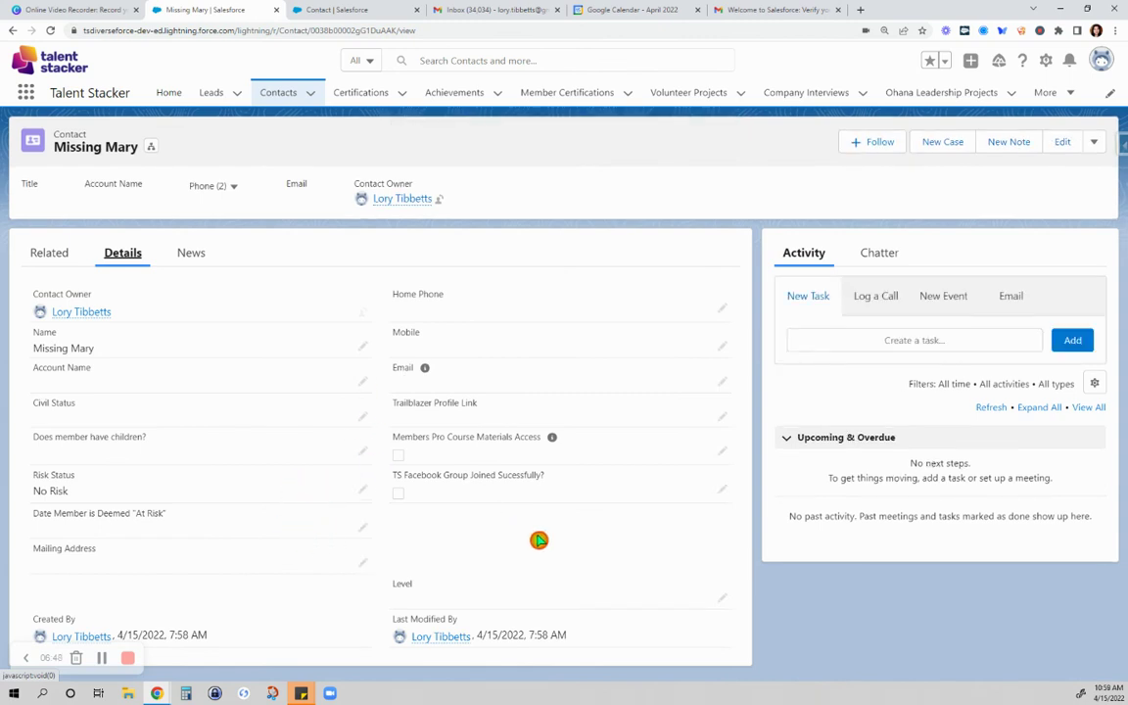
left_click(362, 490)
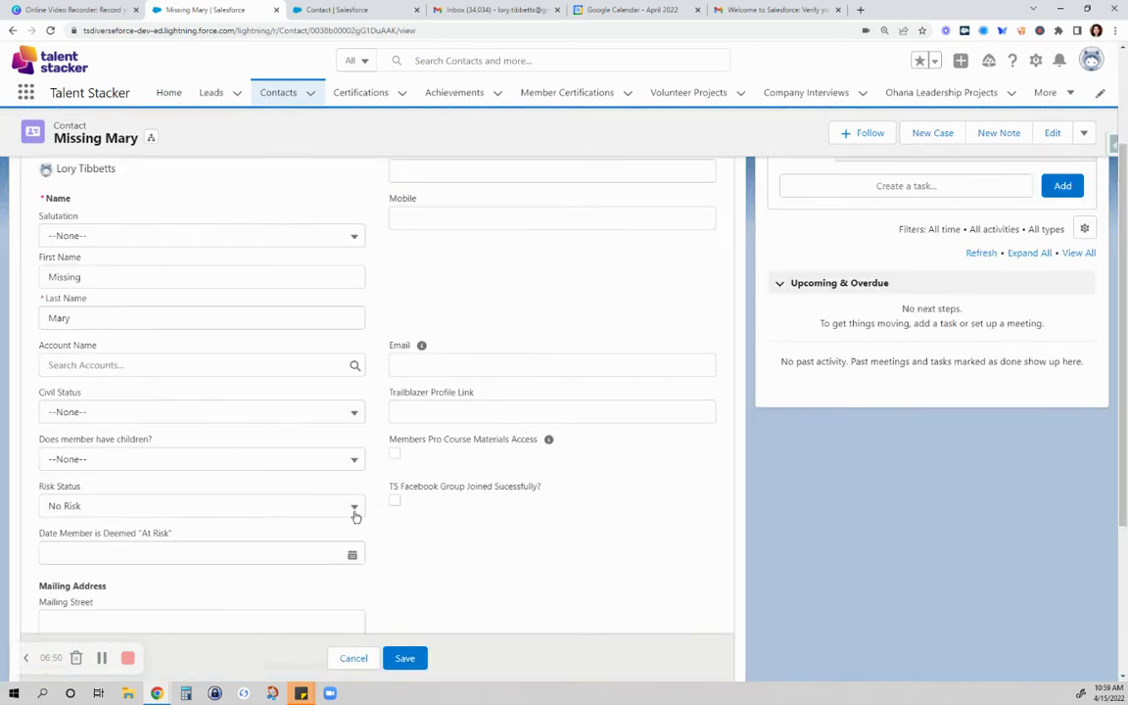
left_click(356, 508)
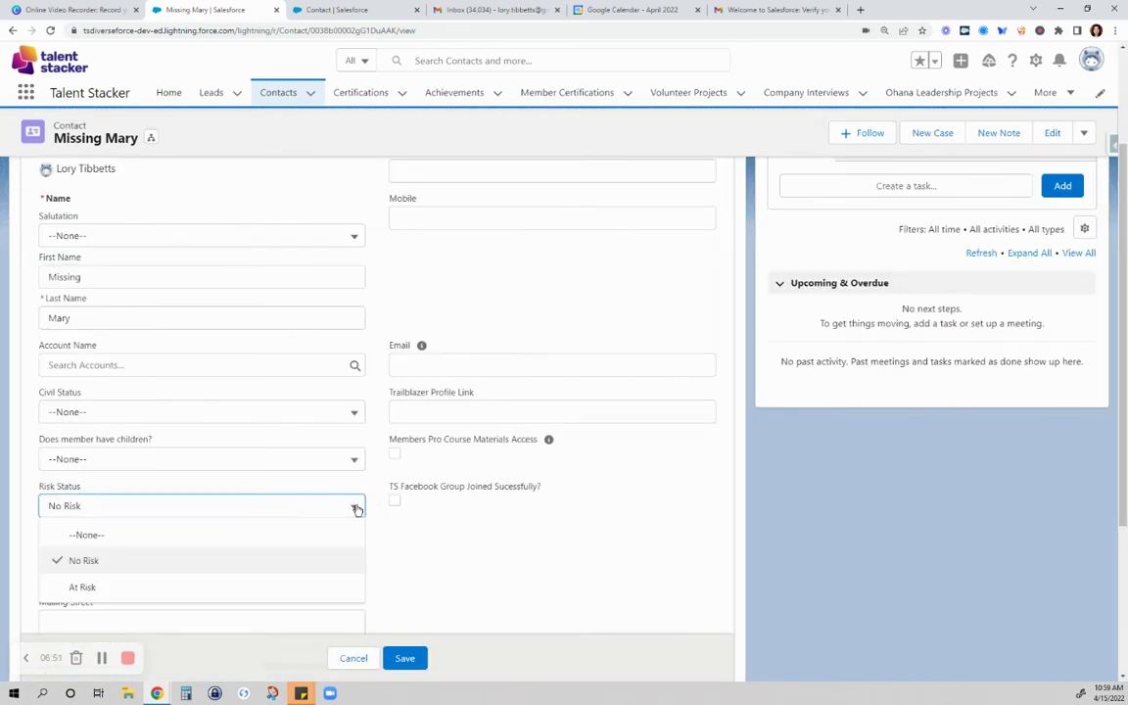
left_click(298, 588)
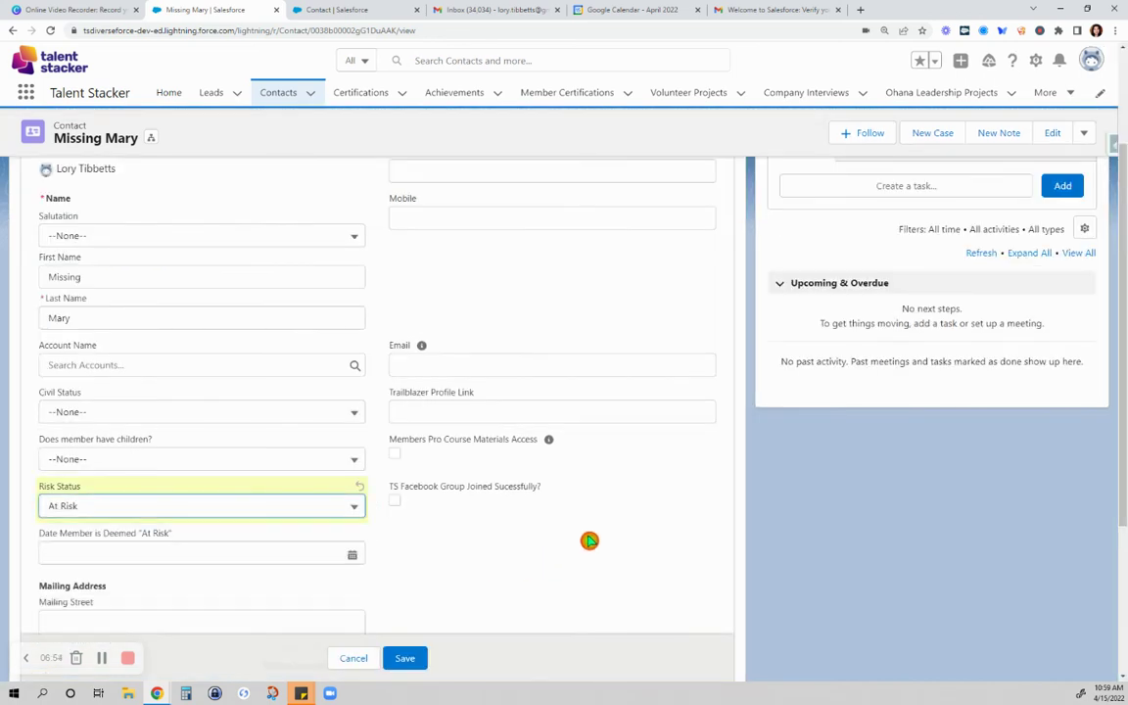
left_click(353, 554)
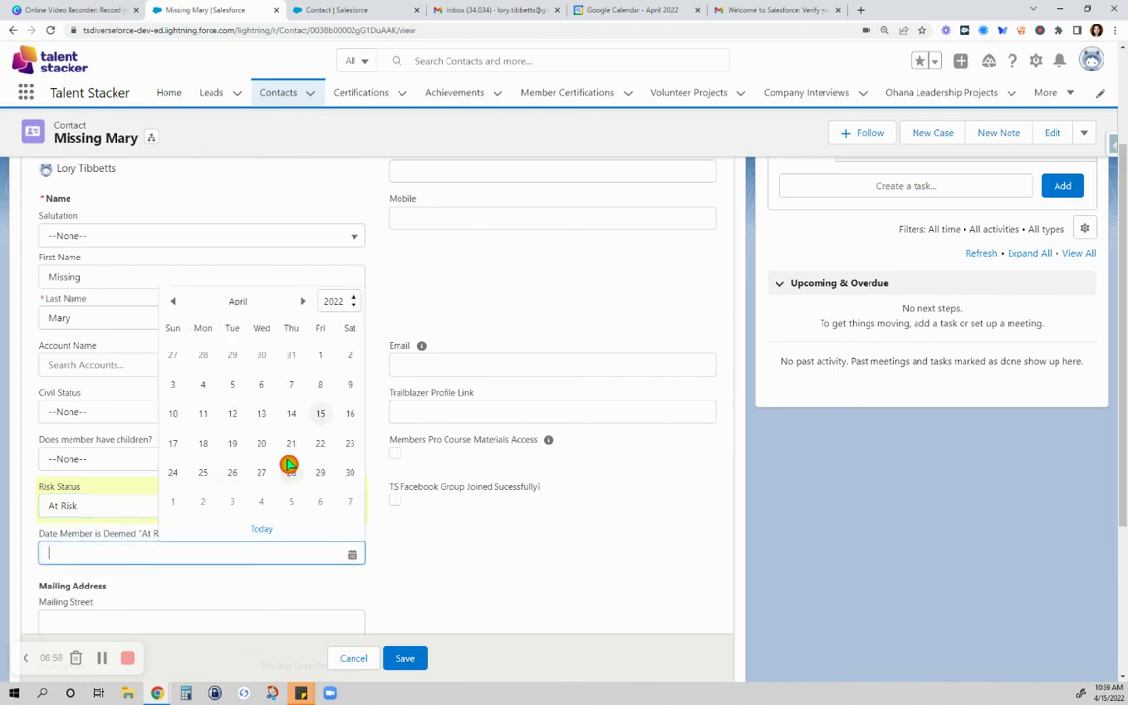
left_click(379, 539)
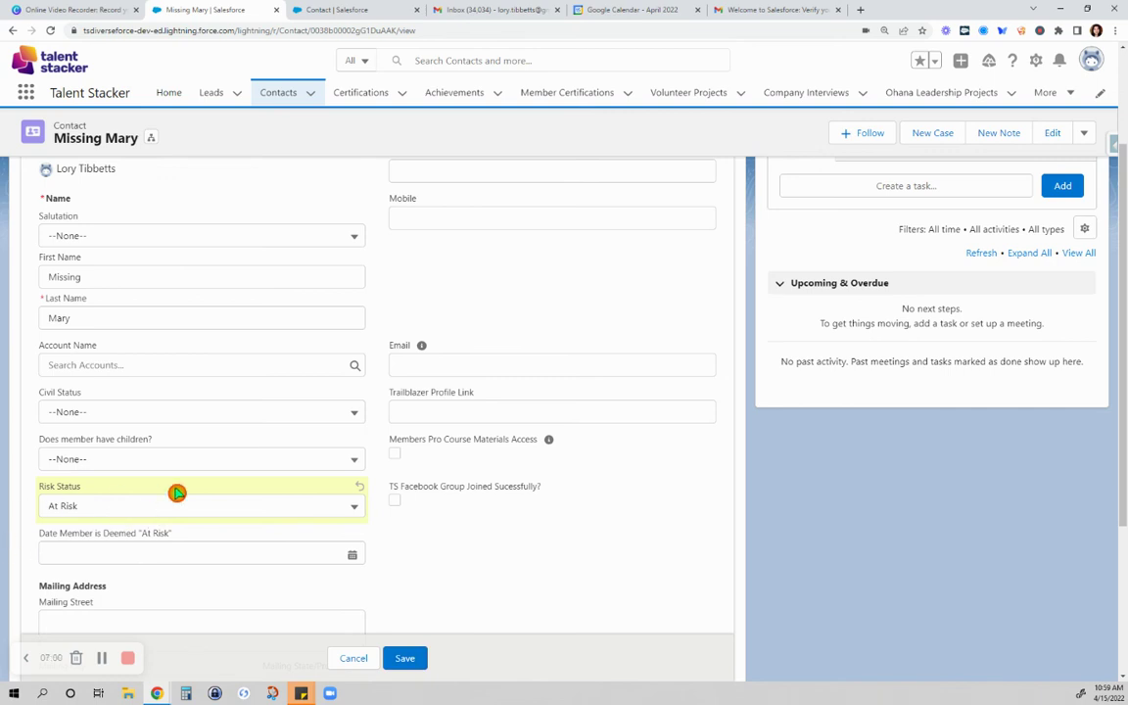
left_click(404, 658)
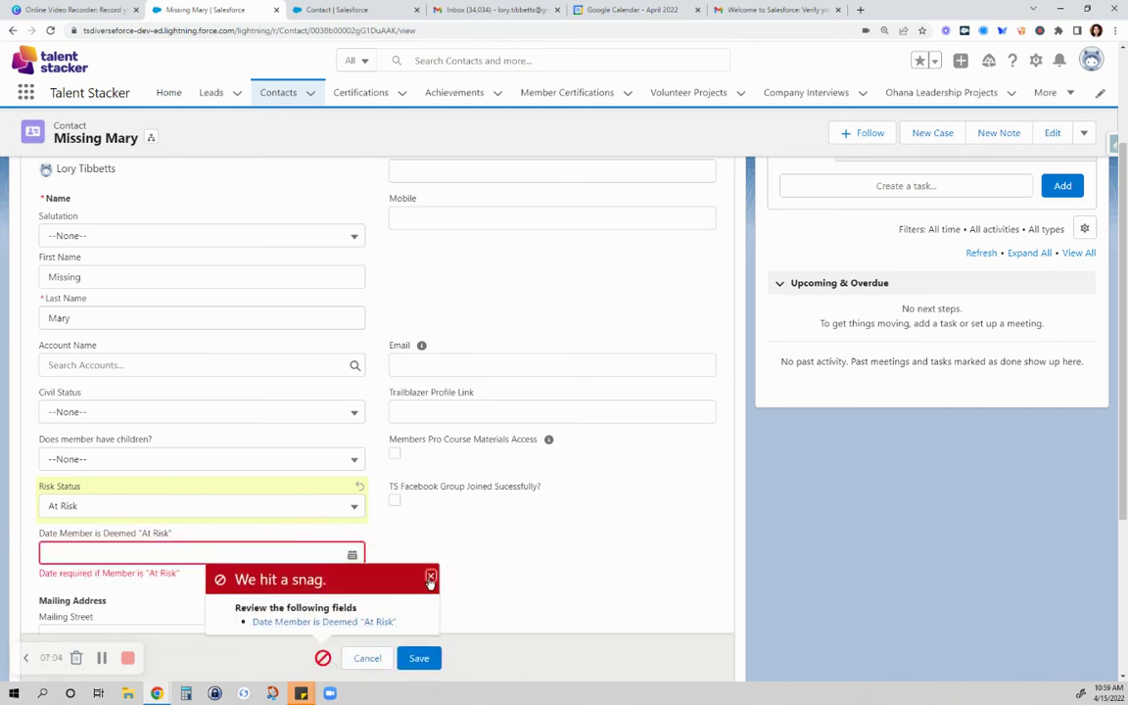
Dismiss the error, set Date Member is Deemed "At Risk" to 4/15/2022 and save the contact.
left_click(431, 578)
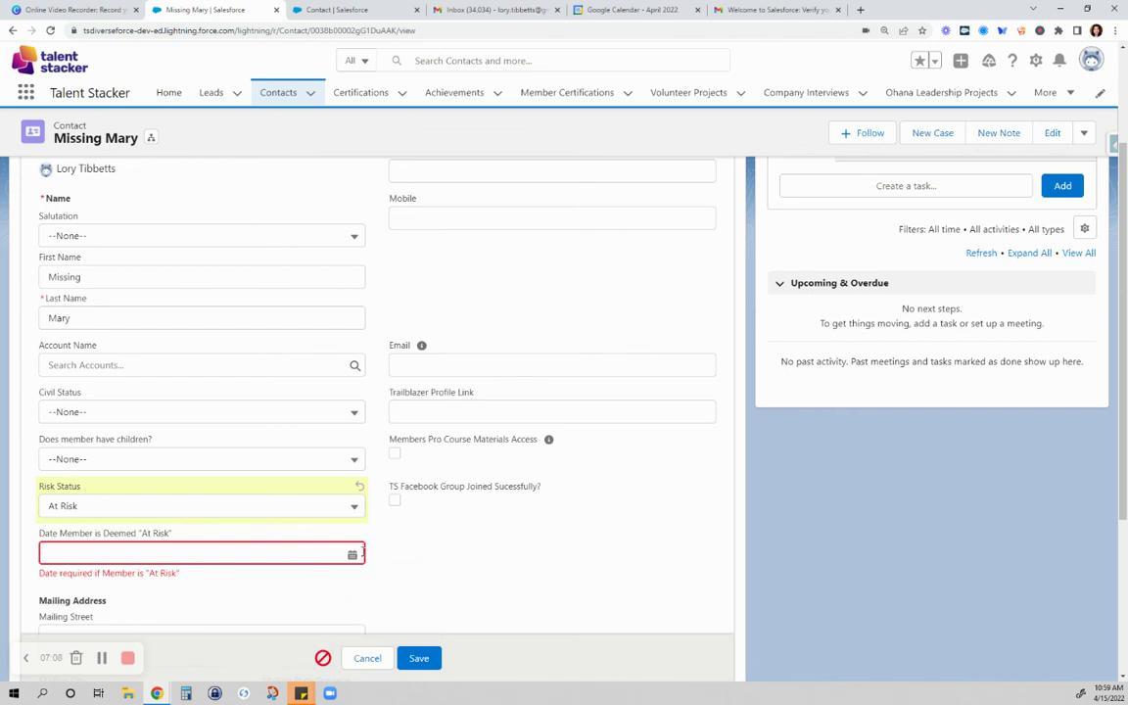
left_click(358, 554)
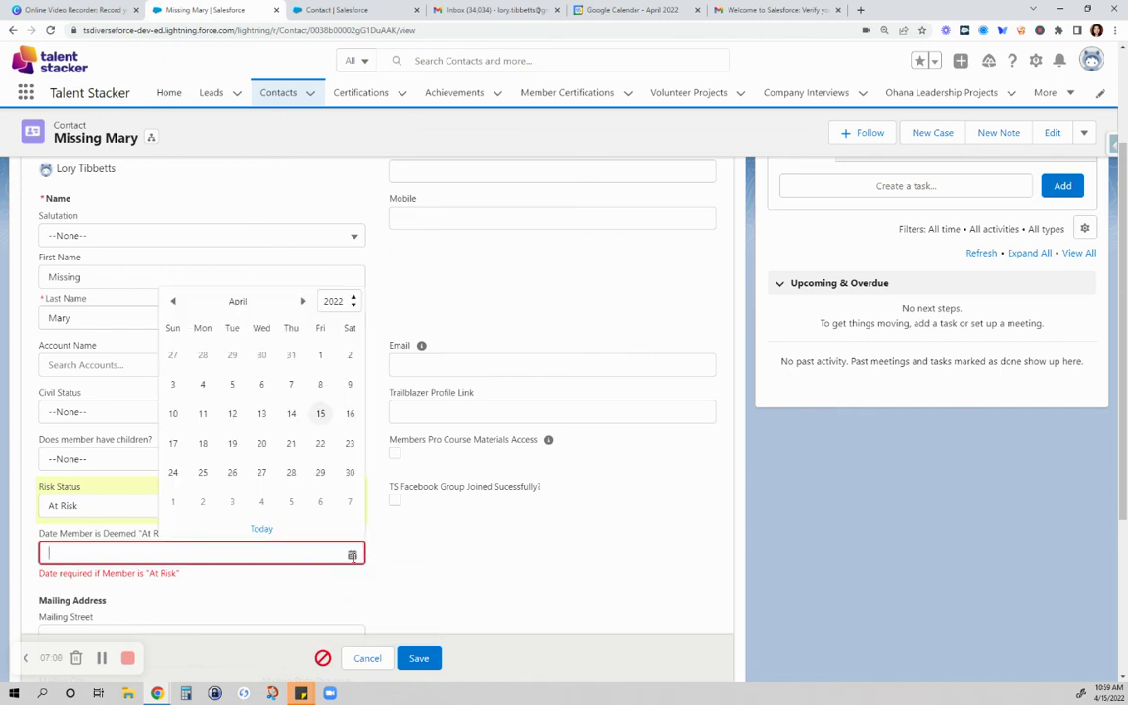
left_click(325, 414)
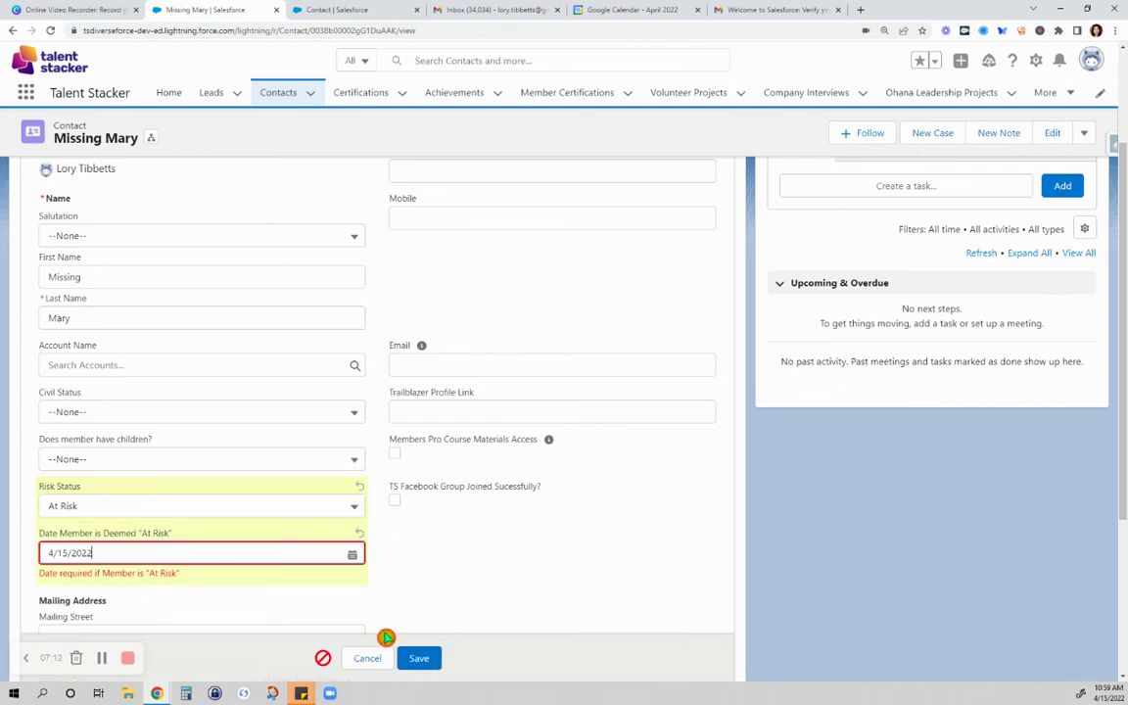
left_click(397, 656)
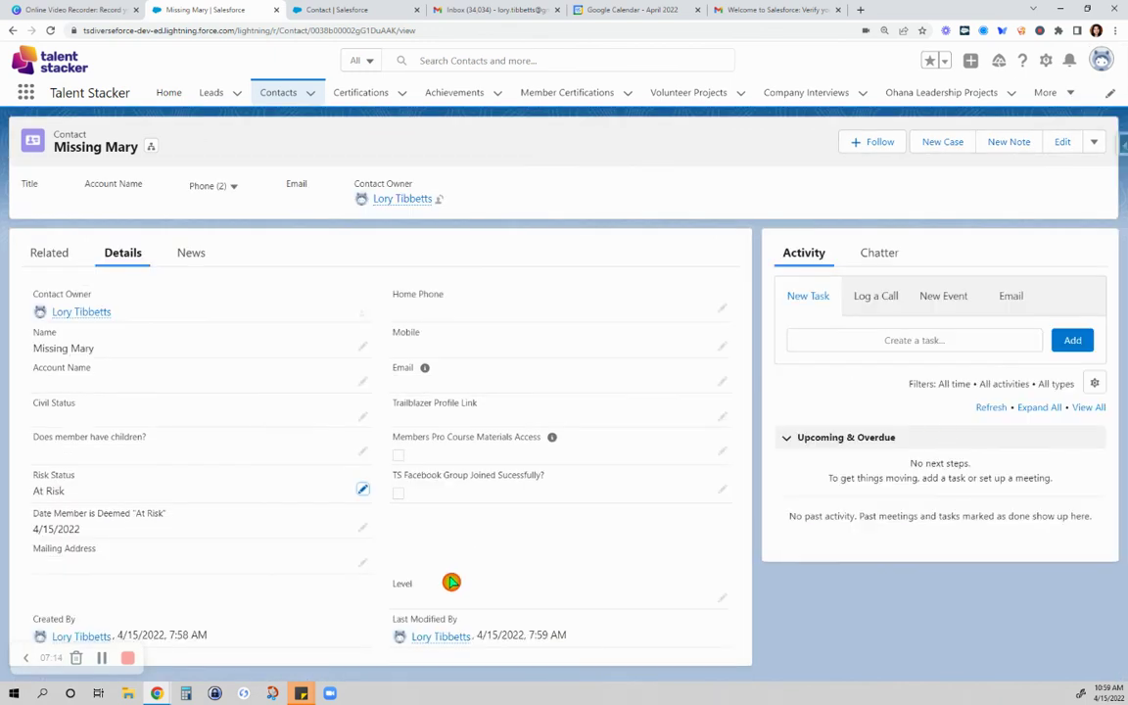